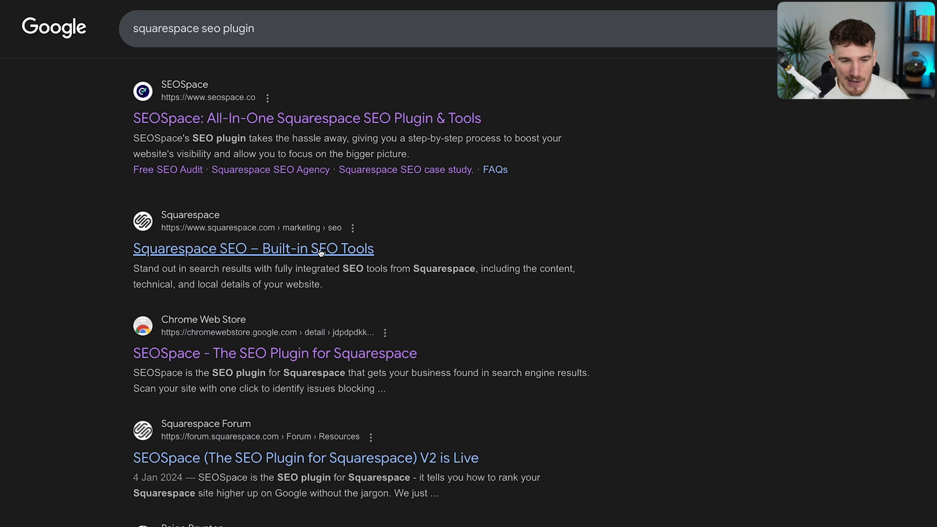
pyautogui.scroll(-2, 22, 297)
pyautogui.scroll(-1, 22, 297)
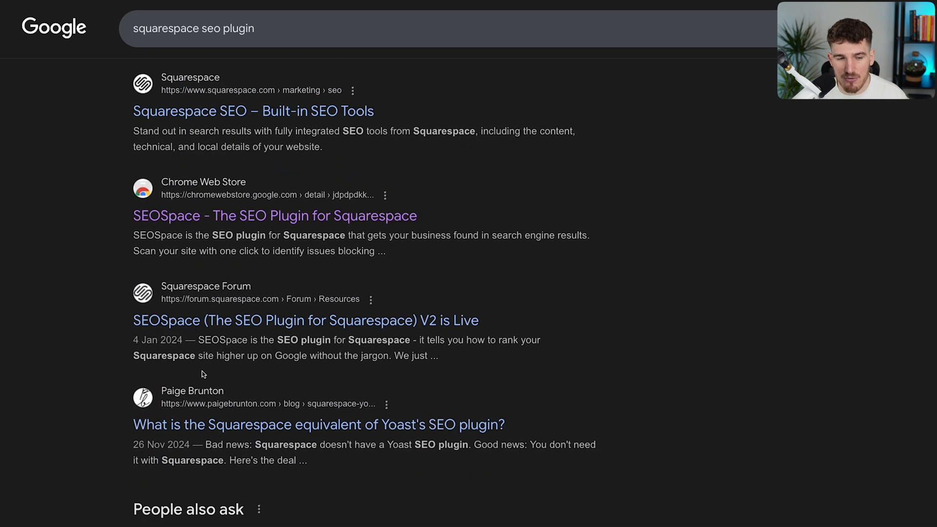
pyautogui.scroll(-1, 202, 374)
pyautogui.scroll(2, 90, 327)
pyautogui.scroll(1, 90, 327)
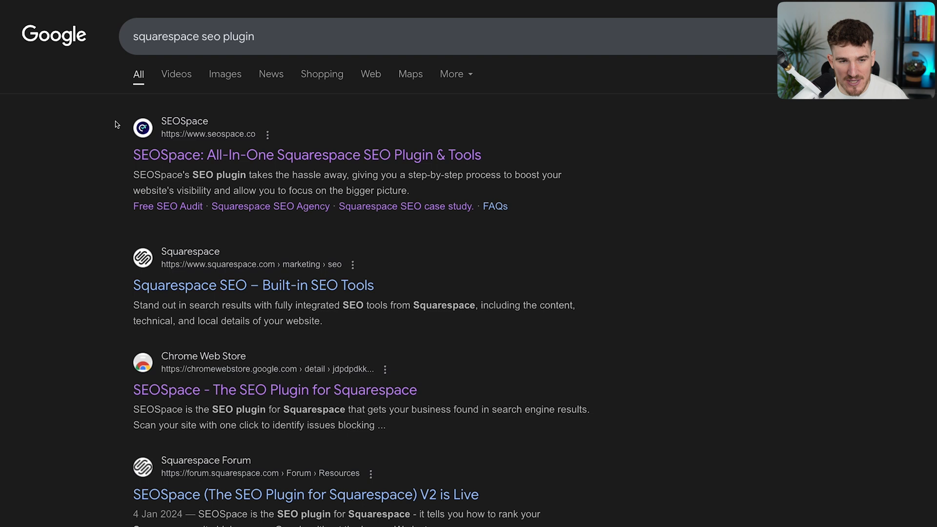
pyautogui.moveTo(118, 124); pyautogui.dragTo(449, 195)
pyautogui.click(505, 160)
pyautogui.moveTo(485, 155); pyautogui.dragTo(133, 157)
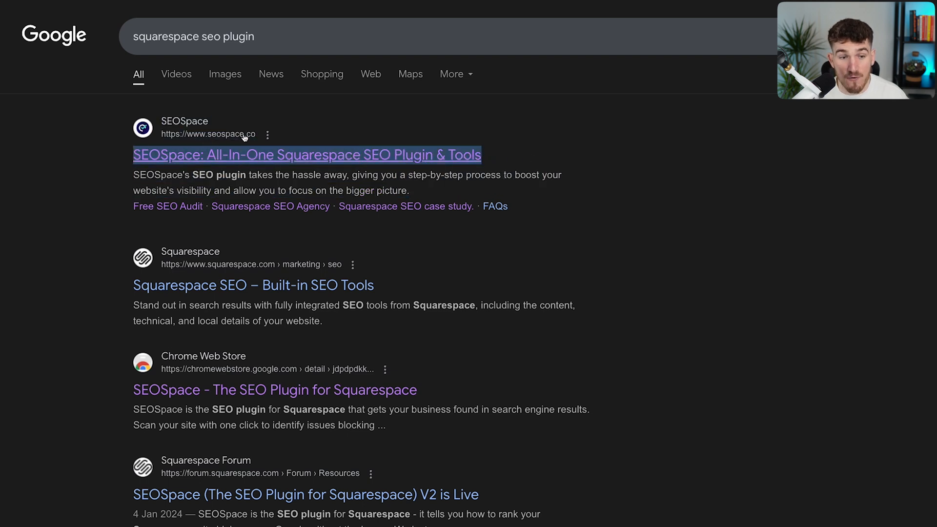
pyautogui.click(63, 154)
pyautogui.moveTo(278, 36); pyautogui.dragTo(119, 43)
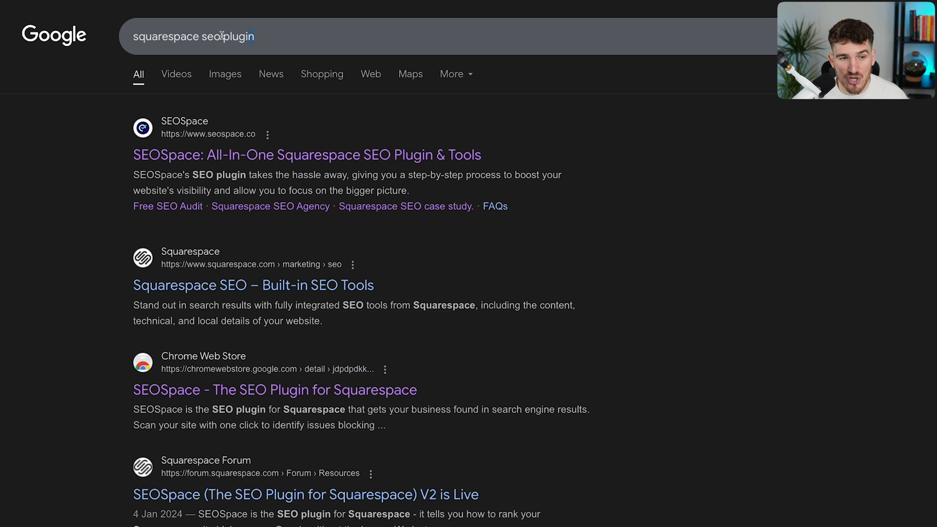
pyautogui.click(117, 104)
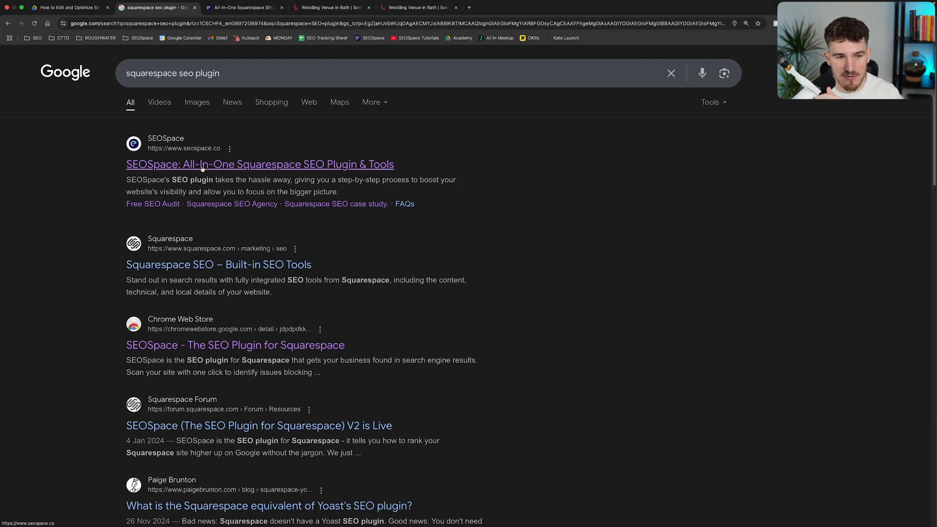
# Step: Show the Free SEO Audit page's SEO settings with its 44-character SEO title and preview
pyautogui.click(244, 7)
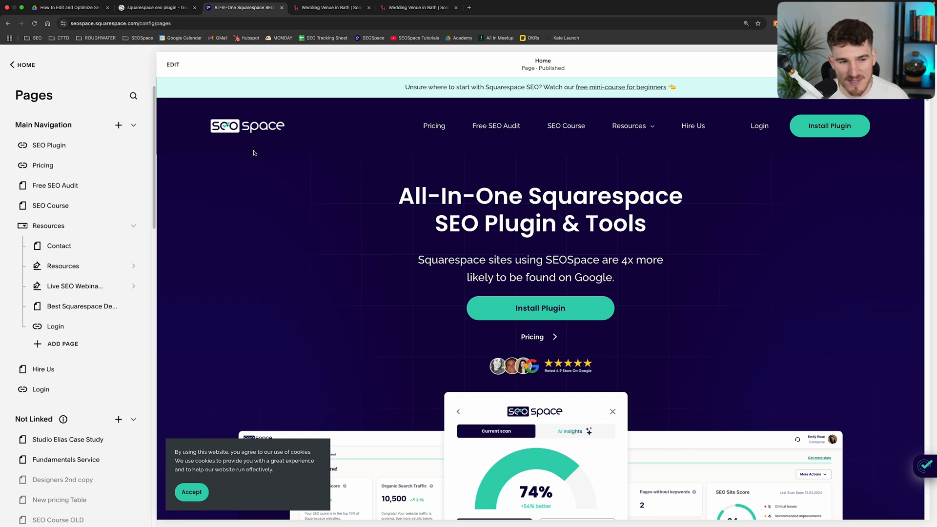
pyautogui.moveTo(73, 185)
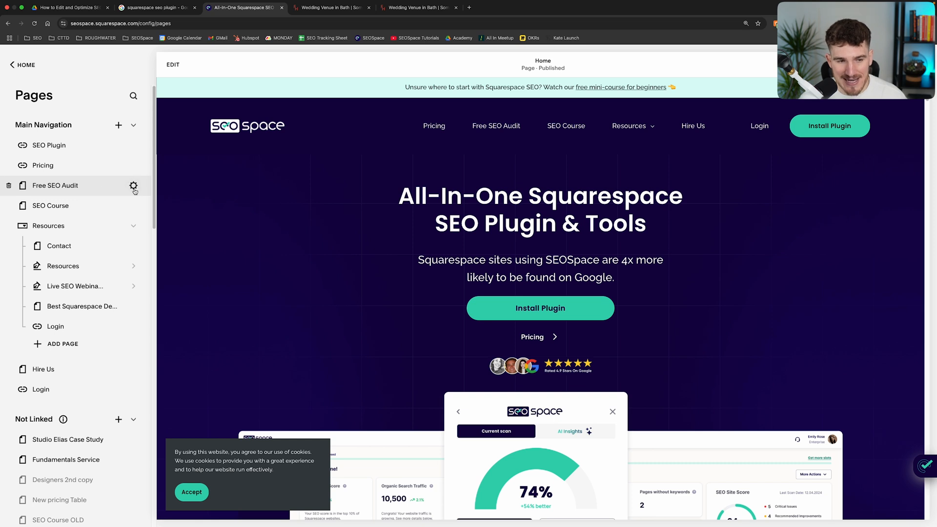
pyautogui.click(134, 187)
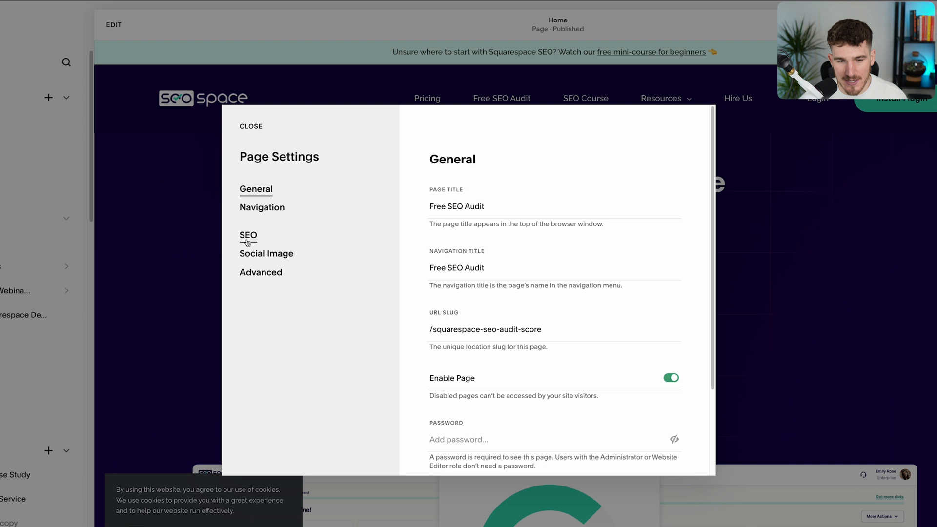
pyautogui.click(250, 239)
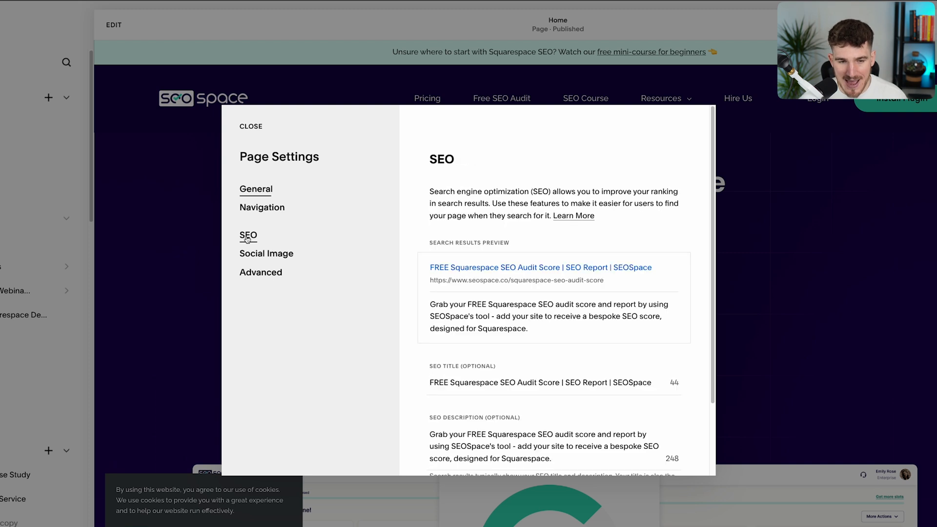
pyautogui.scroll(-3, 504, 266)
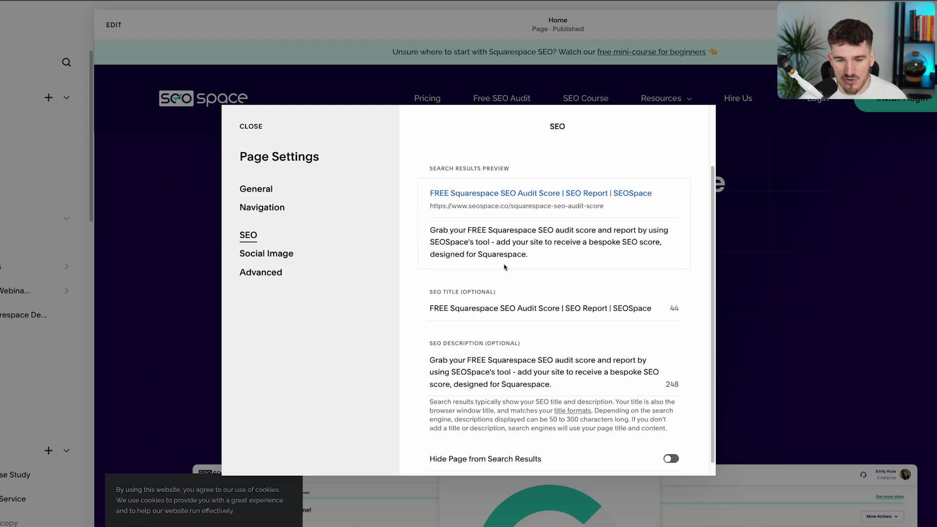
pyautogui.scroll(-2, 504, 265)
pyautogui.moveTo(429, 279); pyautogui.dragTo(496, 281)
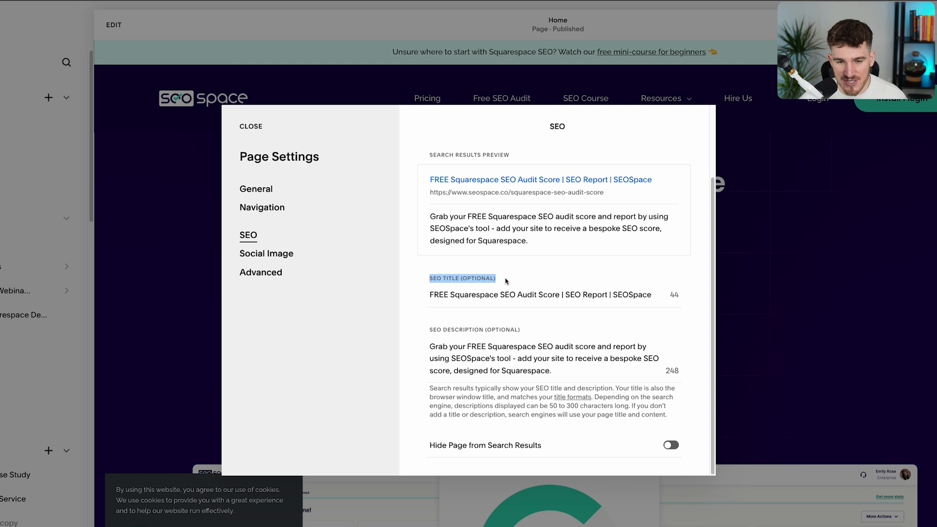
pyautogui.click(517, 297)
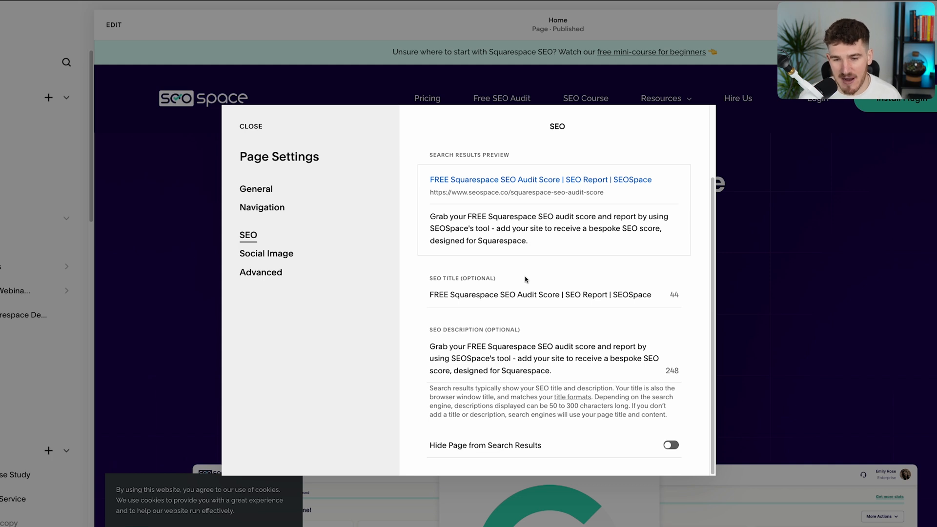
# Step: Clear the Free SEO Audit page's SEO title, checking the 100-character allowance counter
pyautogui.tripleClick(521, 294)
pyautogui.hotkey('ctrl', 'c')
pyautogui.click(519, 294)
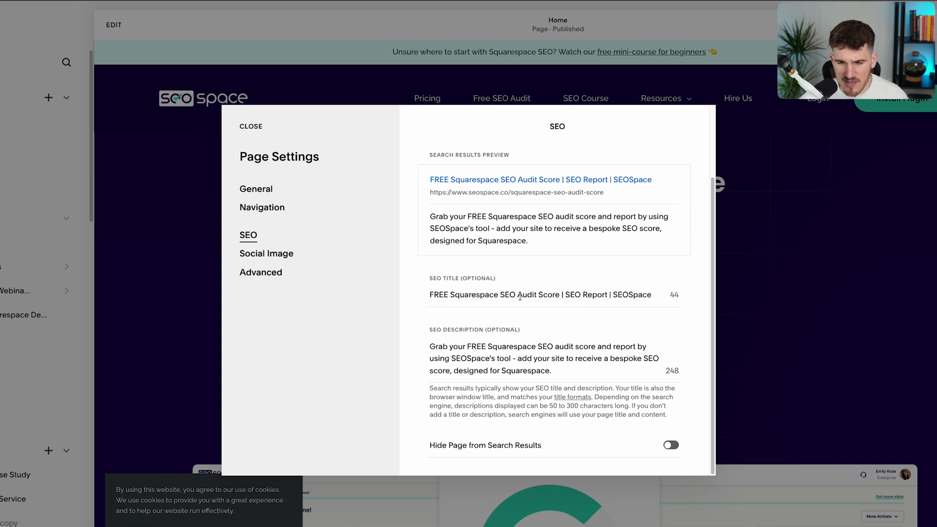
pyautogui.tripleClick(518, 295)
pyautogui.press('BackSpace')
pyautogui.moveTo(668, 296); pyautogui.dragTo(681, 299)
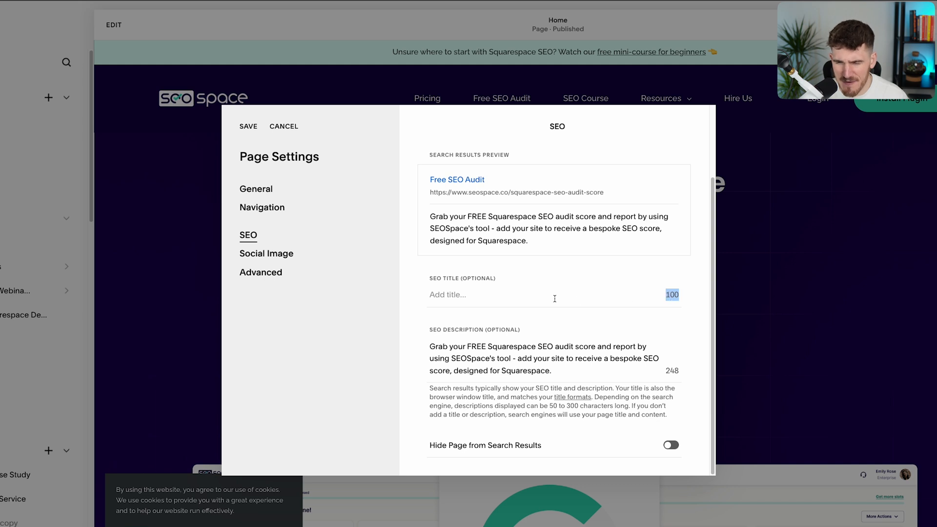
pyautogui.moveTo(498, 282); pyautogui.dragTo(429, 282)
pyautogui.click(679, 303)
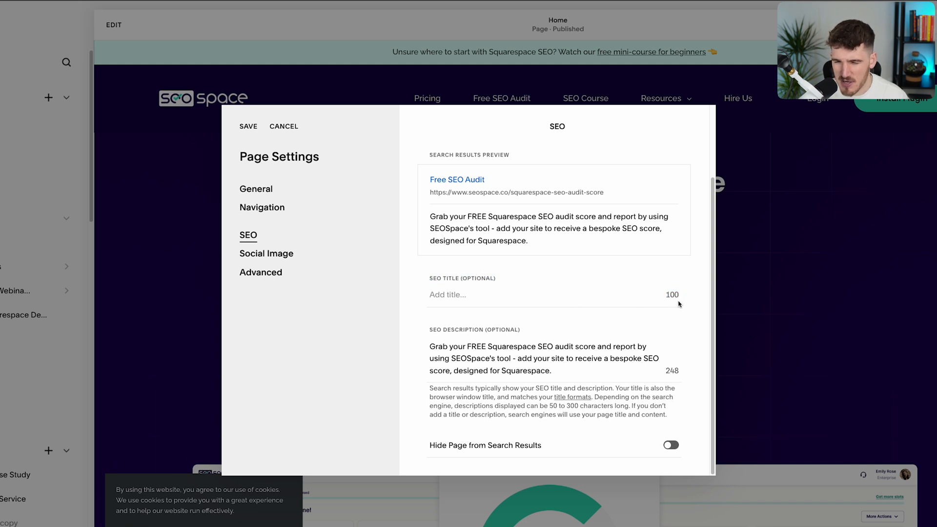
pyautogui.doubleClick(668, 295)
# Step: Paste the same SEO title back in and confirm its 44-character count
pyautogui.click(499, 297)
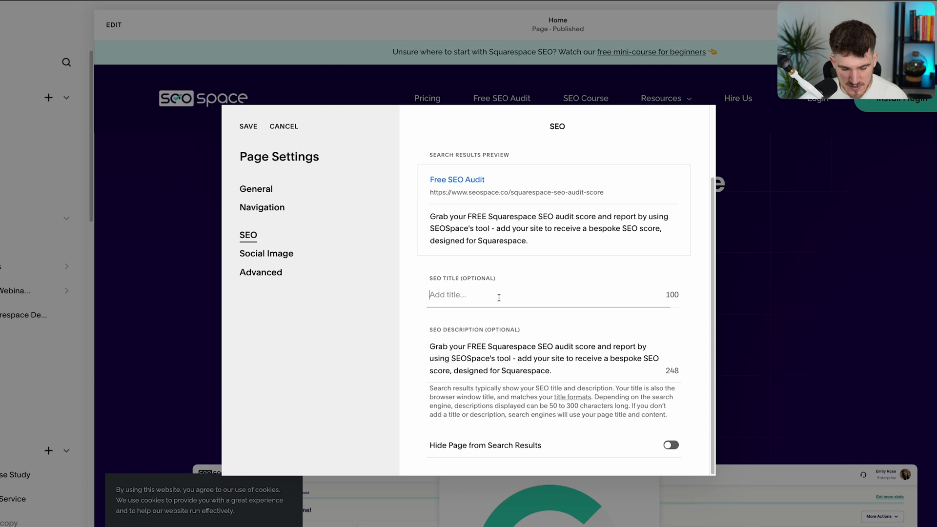
pyautogui.hotkey('ctrl', 'v')
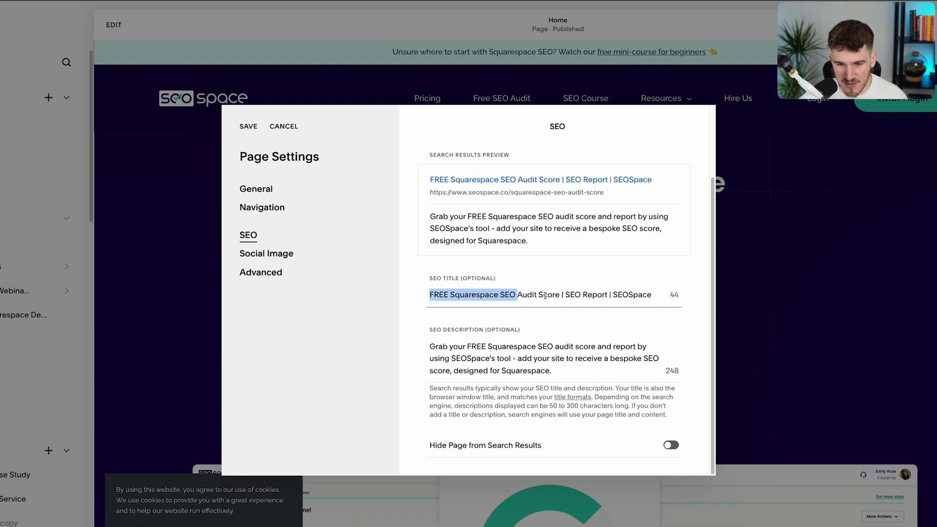
pyautogui.moveTo(430, 294); pyautogui.dragTo(674, 296)
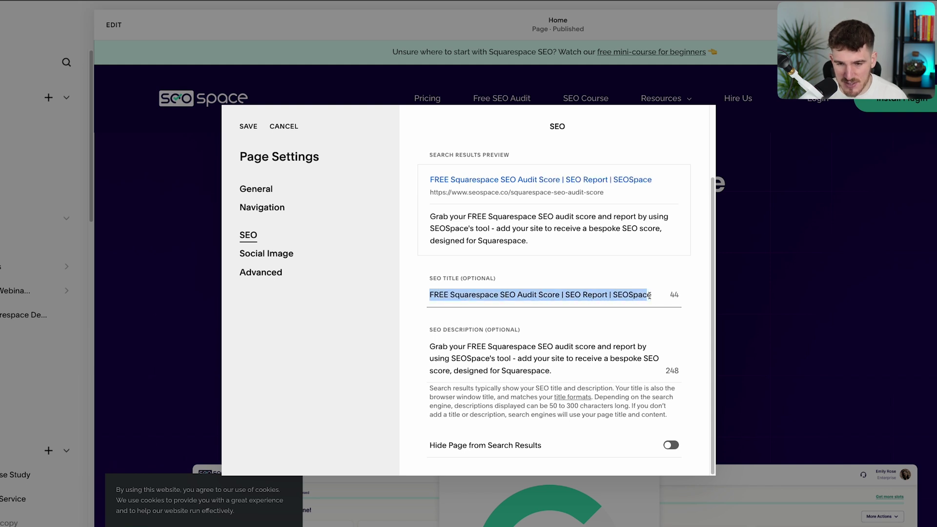
pyautogui.doubleClick(674, 294)
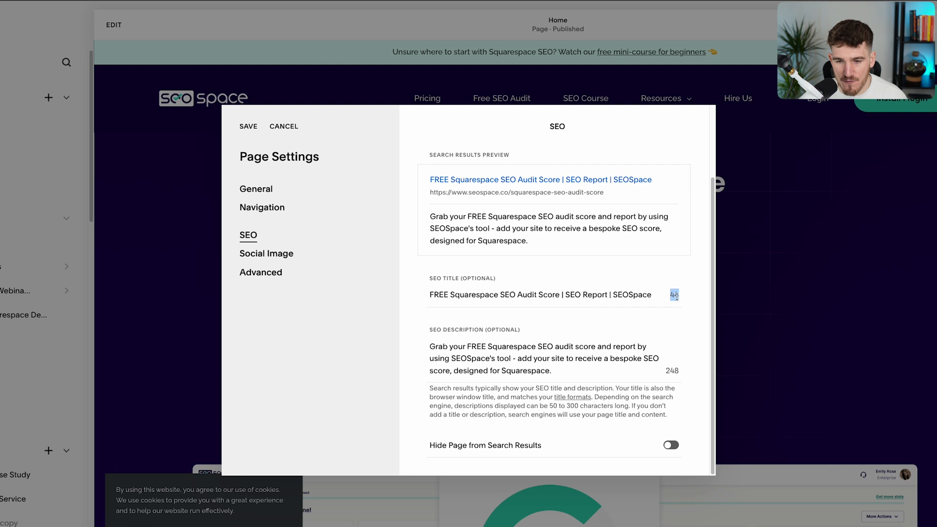
pyautogui.click(675, 294)
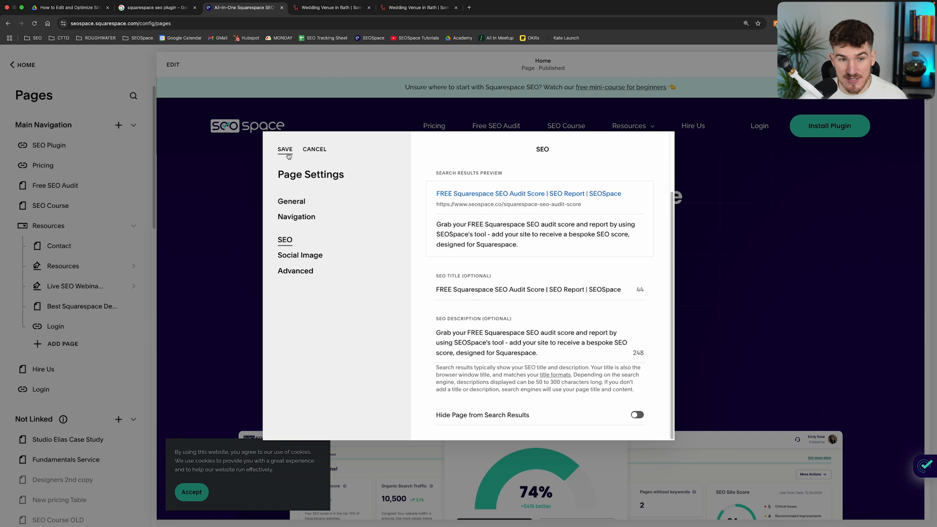
# Step: Save the Free SEO Audit settings and view the Home page's SEO settings
pyautogui.click(284, 149)
pyautogui.scroll(-5, 72, 275)
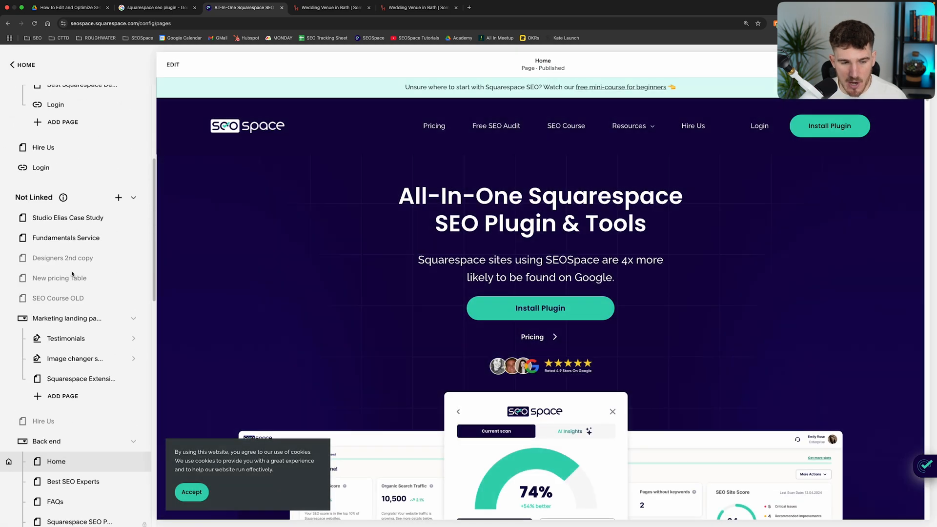
pyautogui.scroll(-4, 73, 274)
pyautogui.scroll(-2, 72, 293)
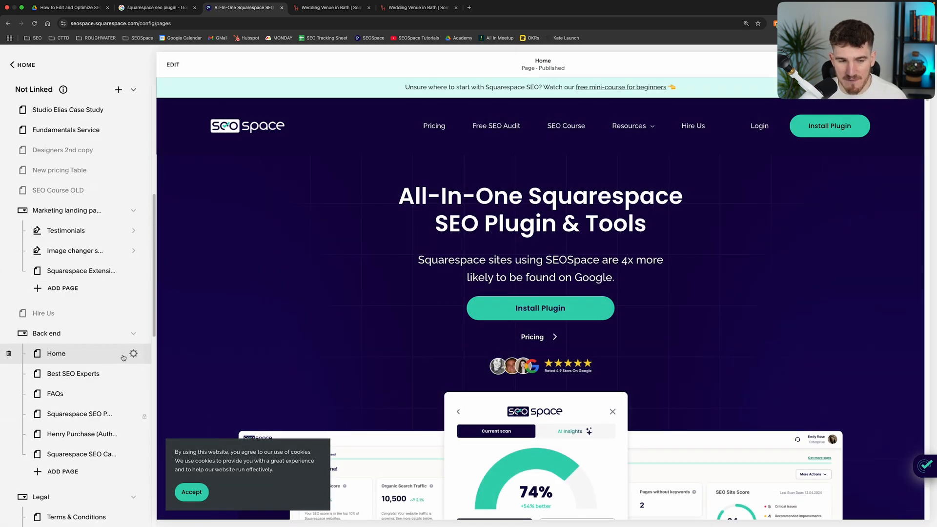
pyautogui.click(134, 354)
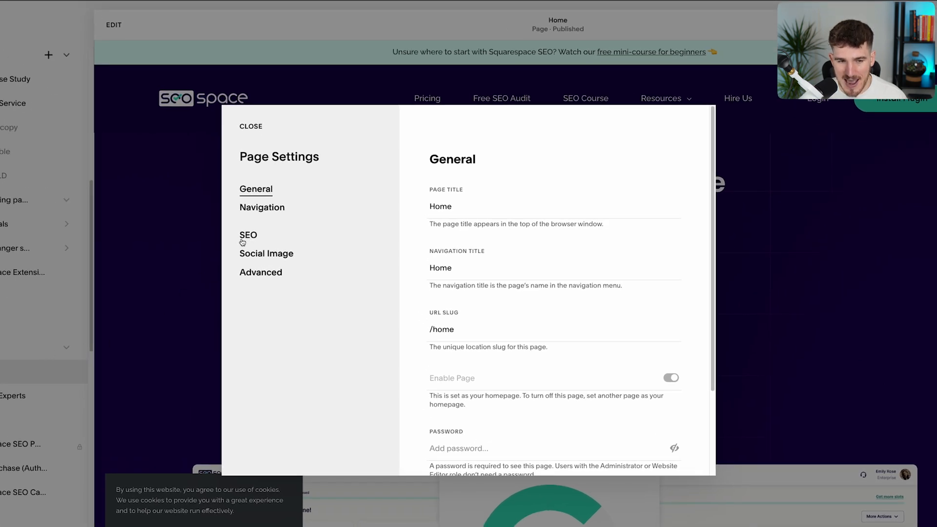
pyautogui.click(249, 235)
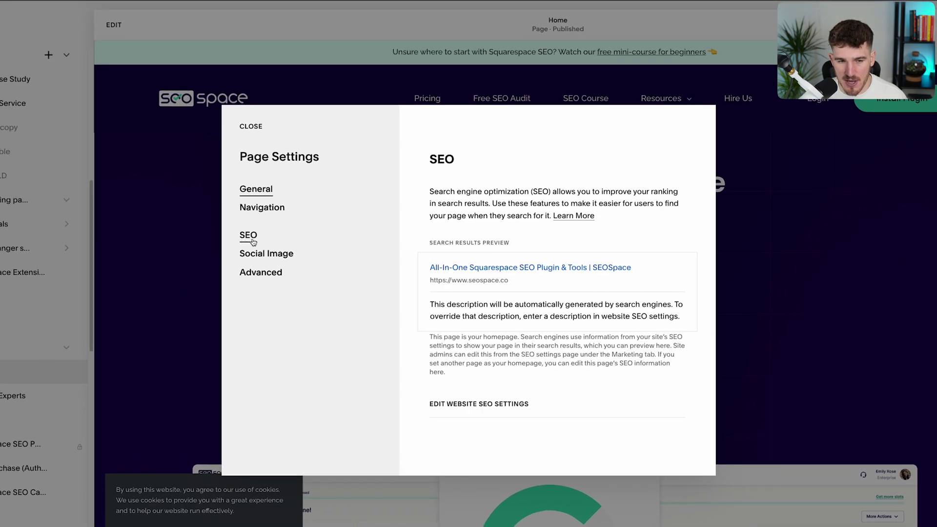
# Step: View the site-wide SEO Appearance settings and the homepage SEO title format
pyautogui.click(474, 404)
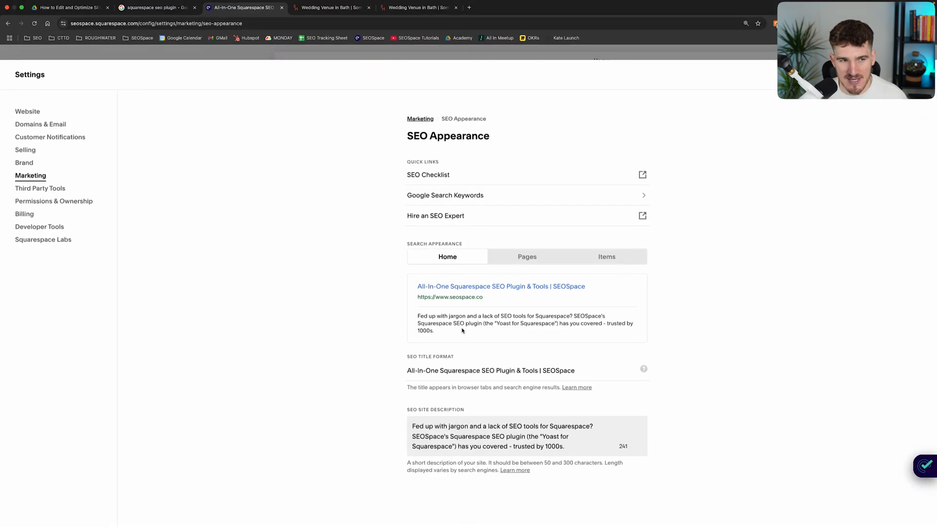
pyautogui.moveTo(403, 138); pyautogui.dragTo(532, 139)
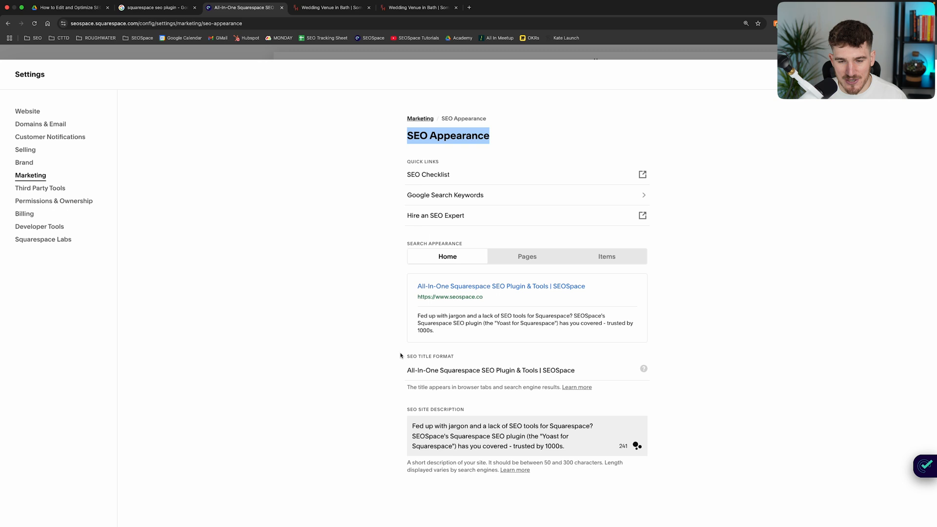
pyautogui.moveTo(401, 356); pyautogui.dragTo(616, 387)
pyautogui.click(518, 370)
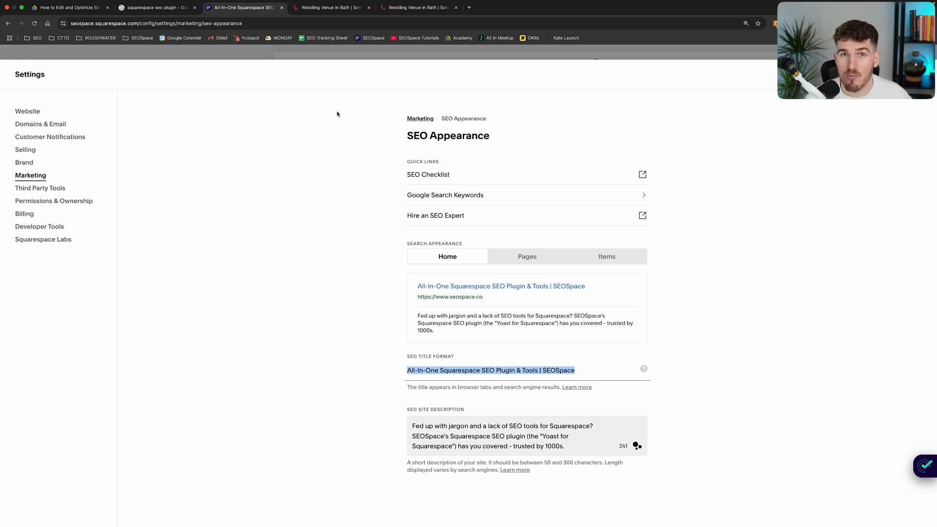
# Step: Check SEOSpace's 69-character SEO title warning on the live wedding venue page
pyautogui.click(419, 7)
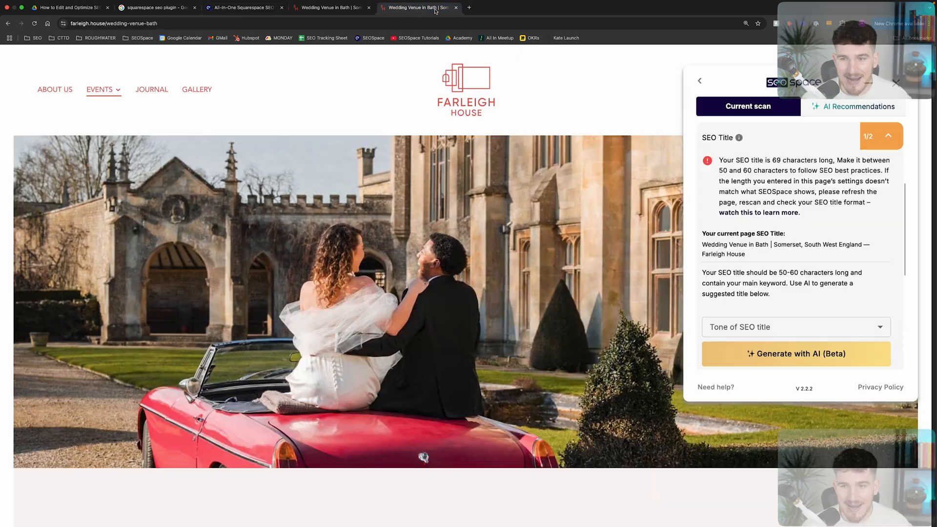
pyautogui.scroll(5, 820, 250)
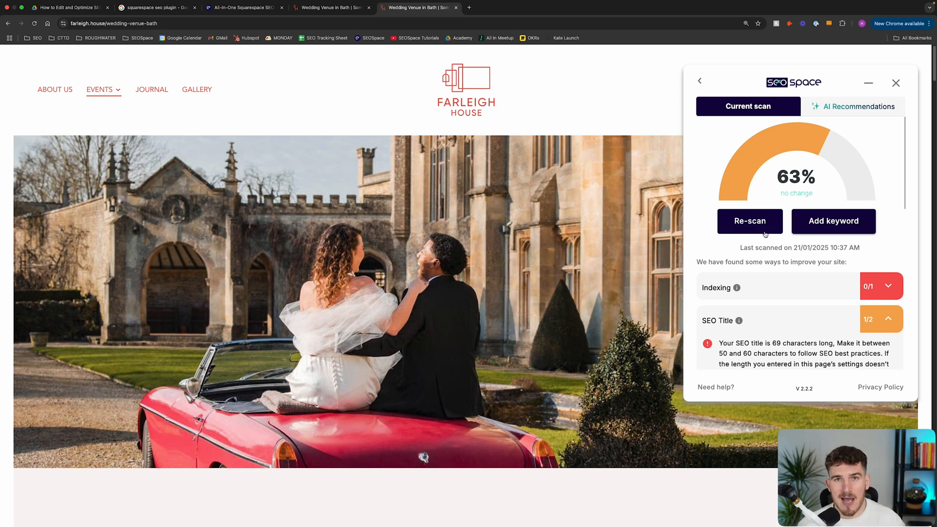
pyautogui.scroll(-1, 793, 272)
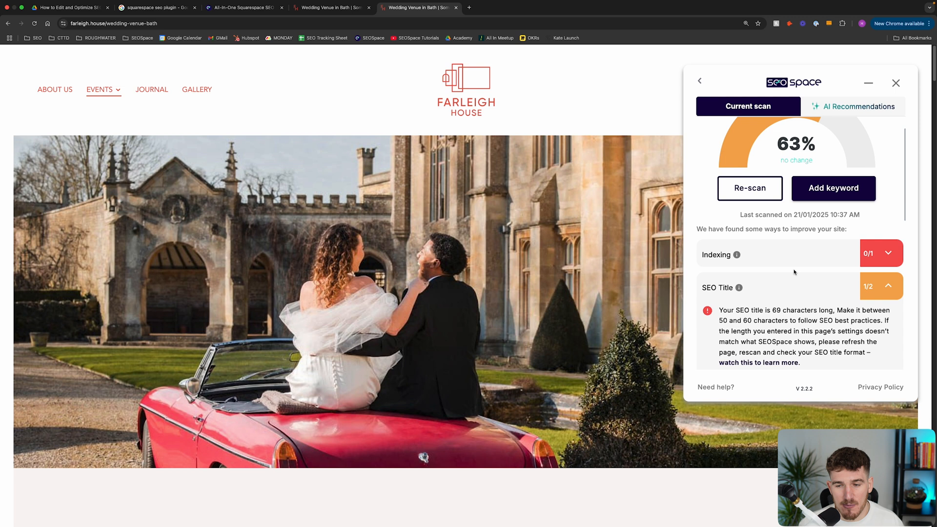
pyautogui.scroll(-4, 794, 271)
pyautogui.scroll(-1, 798, 272)
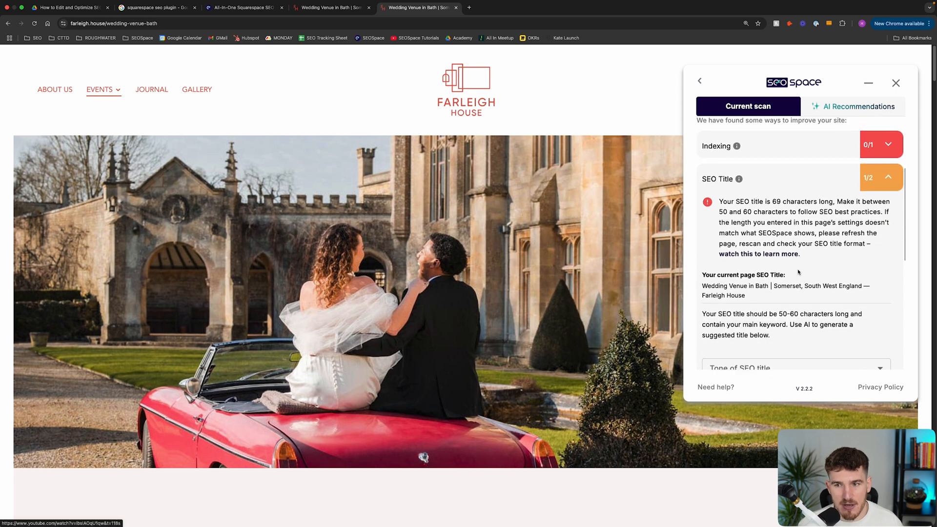
pyautogui.scroll(-1, 798, 272)
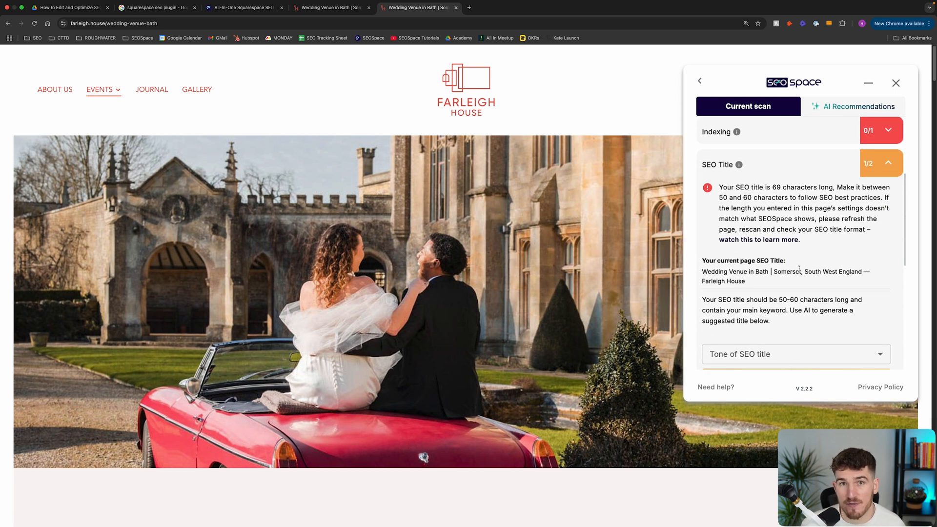
pyautogui.scroll(-1, 798, 268)
pyautogui.scroll(-1, 798, 268)
pyautogui.scroll(-1, 802, 271)
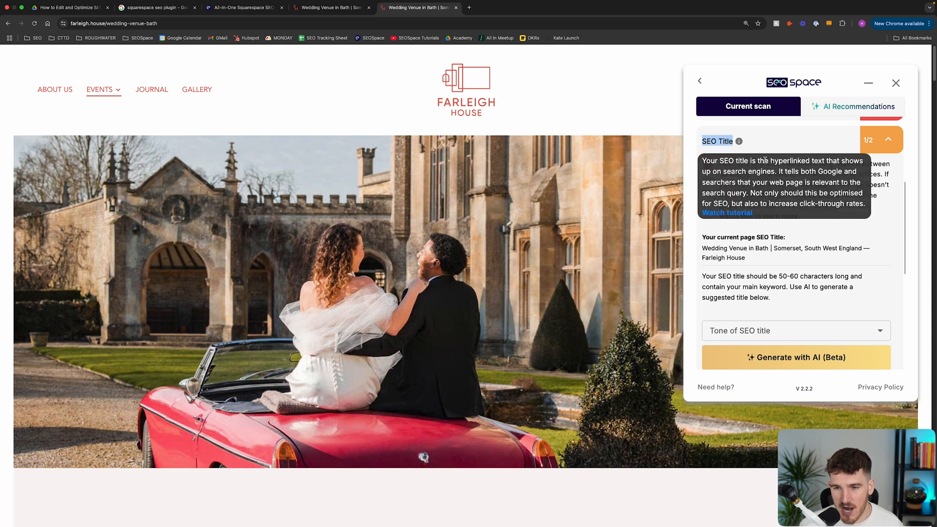
pyautogui.doubleClick(775, 163)
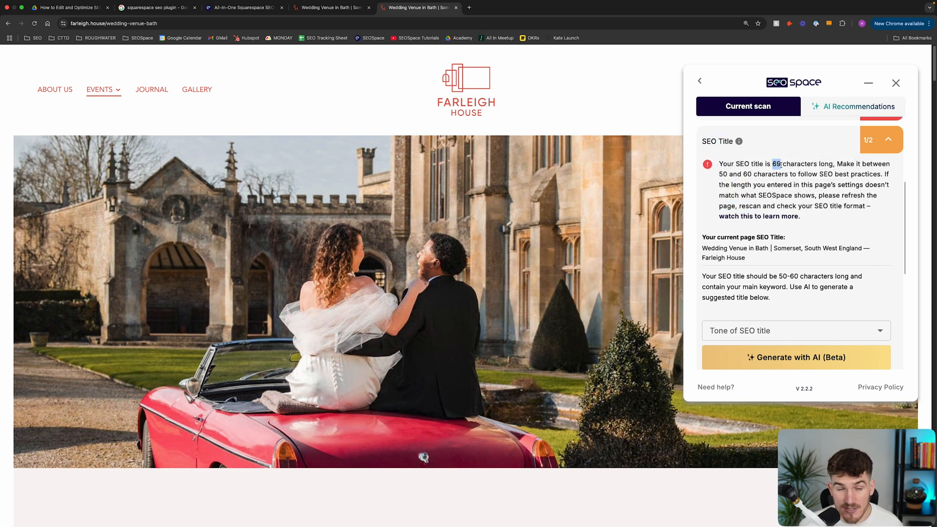
# Step: Review the wedding-venue page's unchanged 48-character SEO title in Squarespace
pyautogui.click(330, 7)
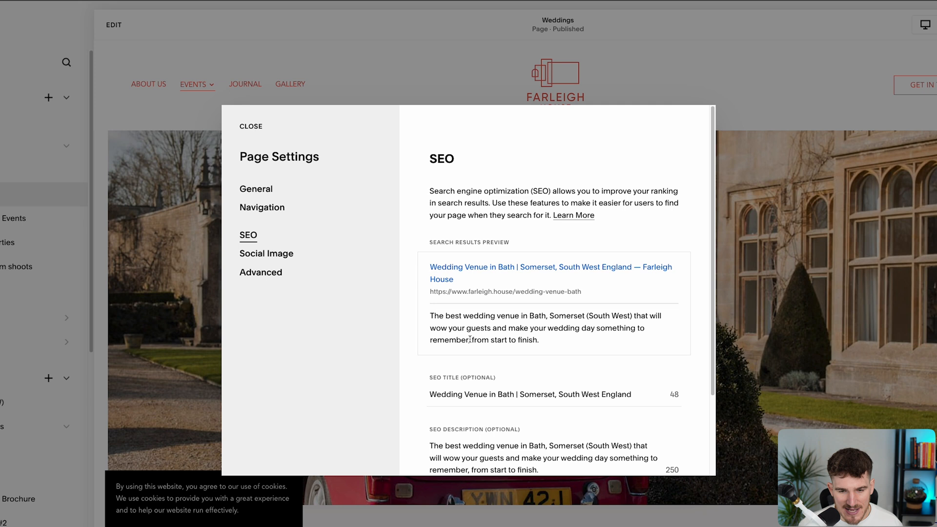
pyautogui.moveTo(637, 395); pyautogui.dragTo(418, 400)
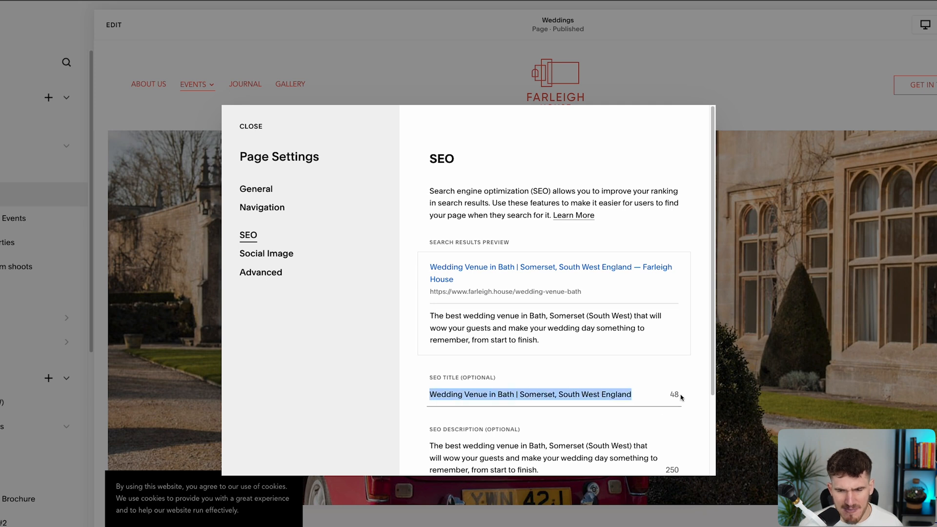
pyautogui.click(662, 394)
pyautogui.doubleClick(673, 395)
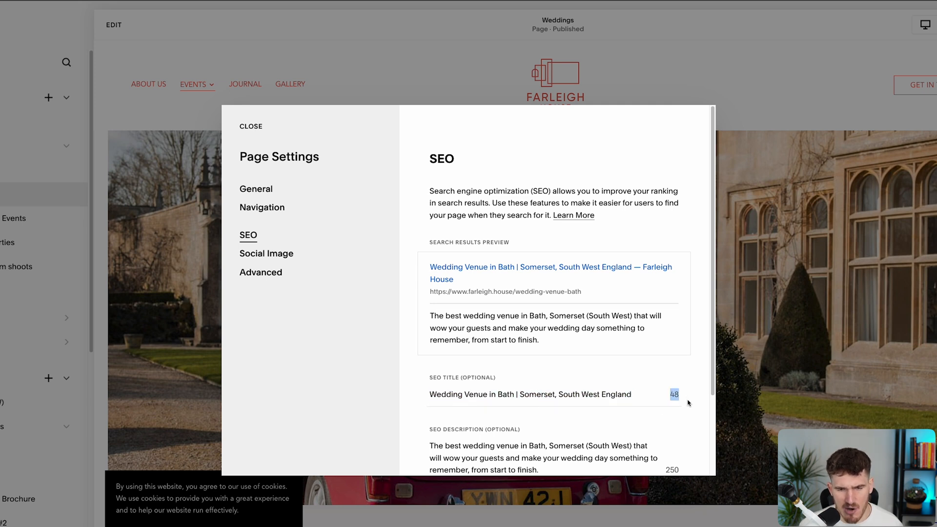
pyautogui.click(688, 402)
pyautogui.tripleClick(613, 396)
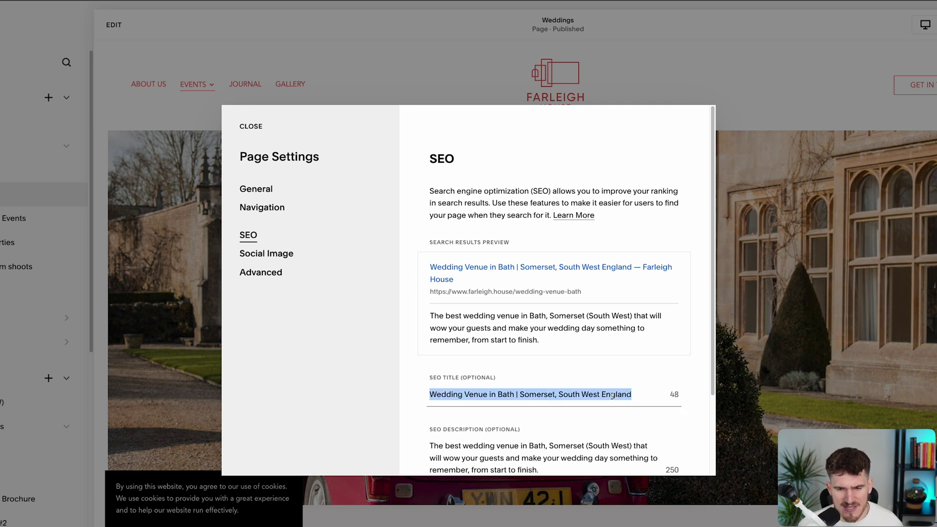
pyautogui.click(604, 368)
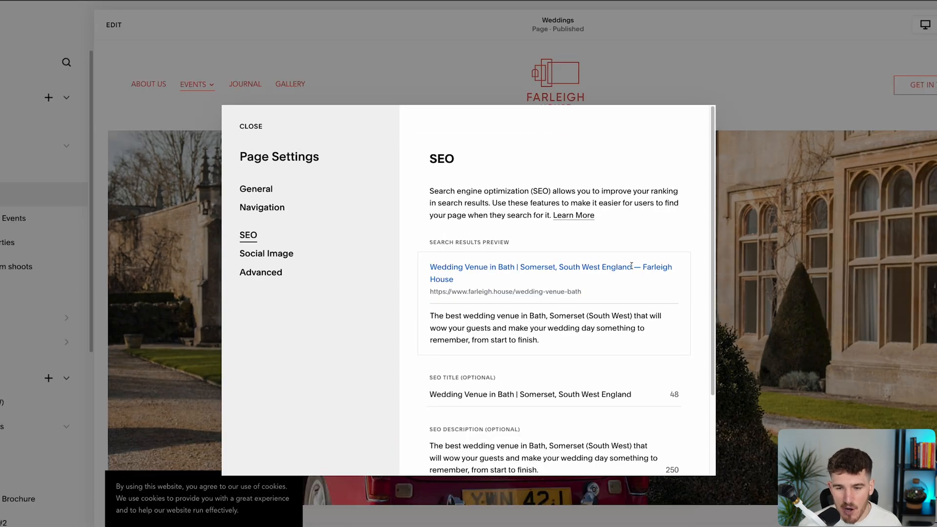
# Step: Compare the preview's appended 'Farleigh House' with SEOSpace's 69-character count on the live page
pyautogui.moveTo(643, 267); pyautogui.dragTo(454, 279)
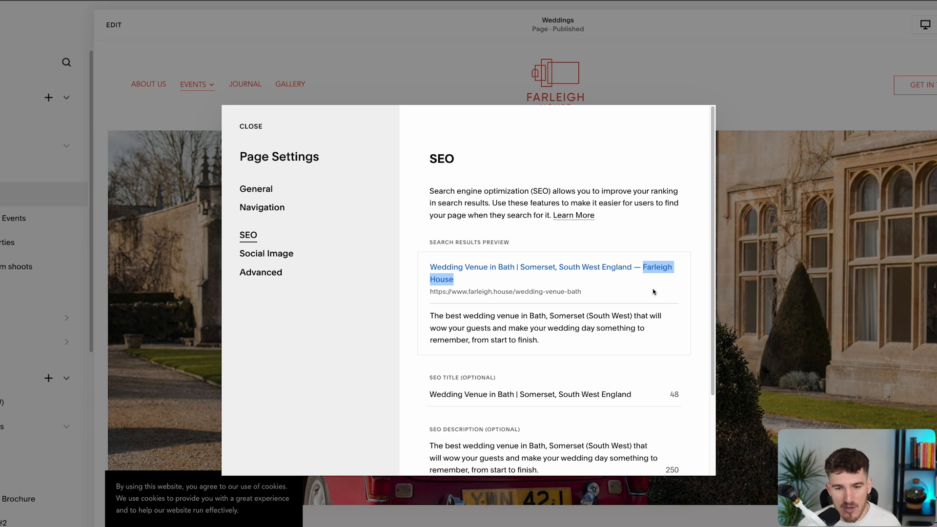
pyautogui.click(653, 292)
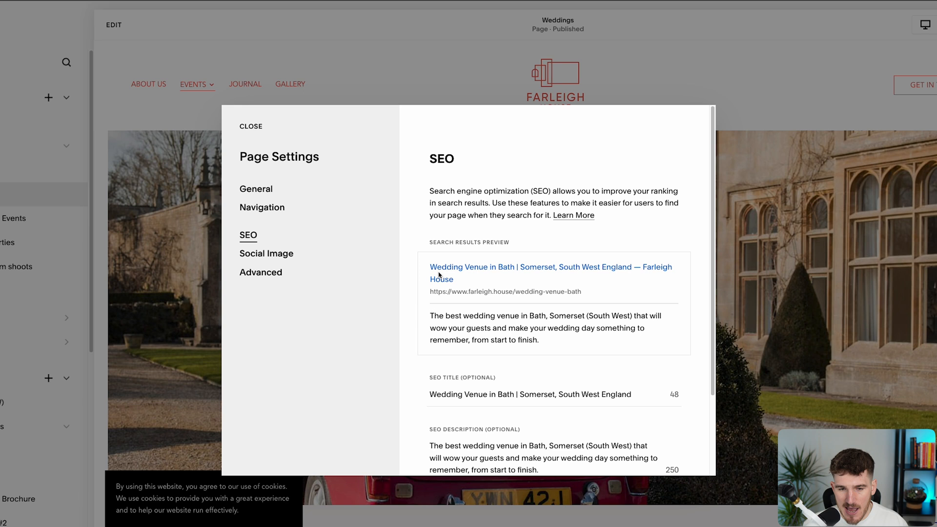
pyautogui.moveTo(633, 396); pyautogui.dragTo(428, 396)
pyautogui.doubleClick(476, 394)
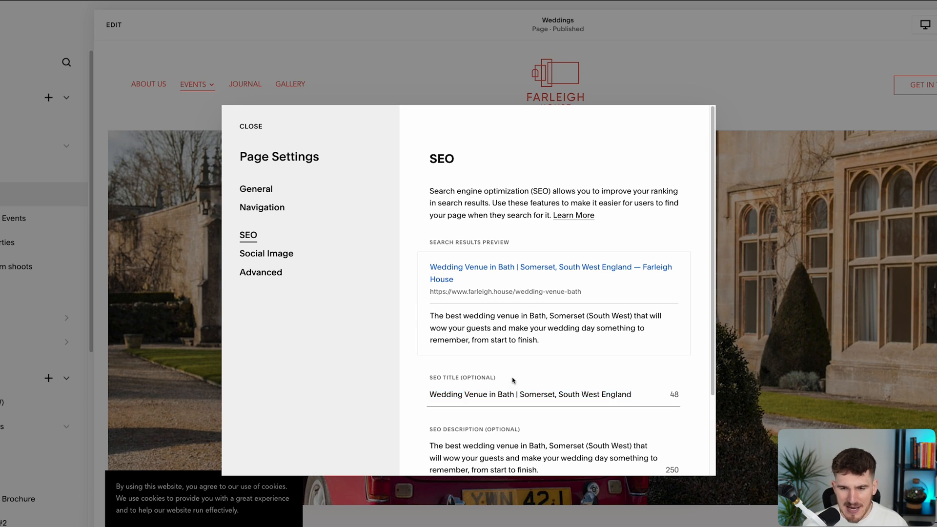
pyautogui.click(645, 277)
pyautogui.moveTo(643, 266); pyautogui.dragTo(663, 280)
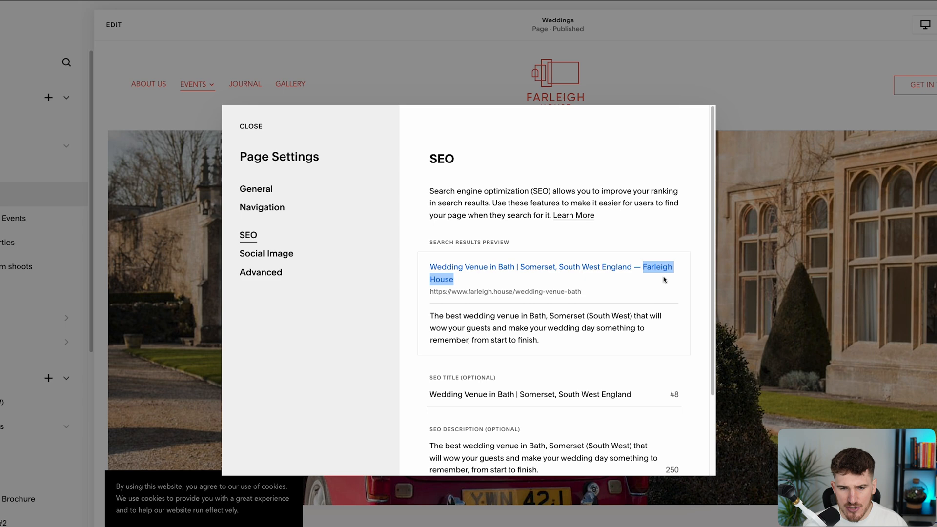
pyautogui.click(658, 282)
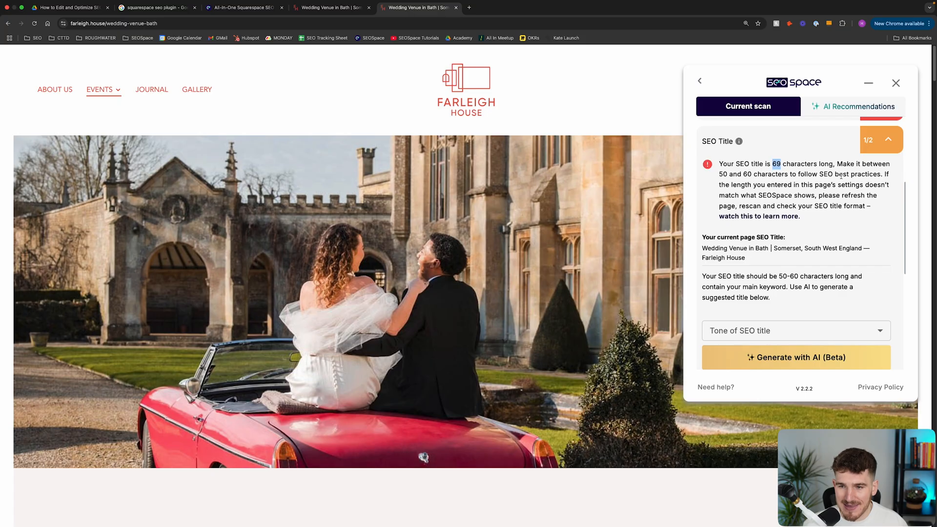
pyautogui.doubleClick(775, 164)
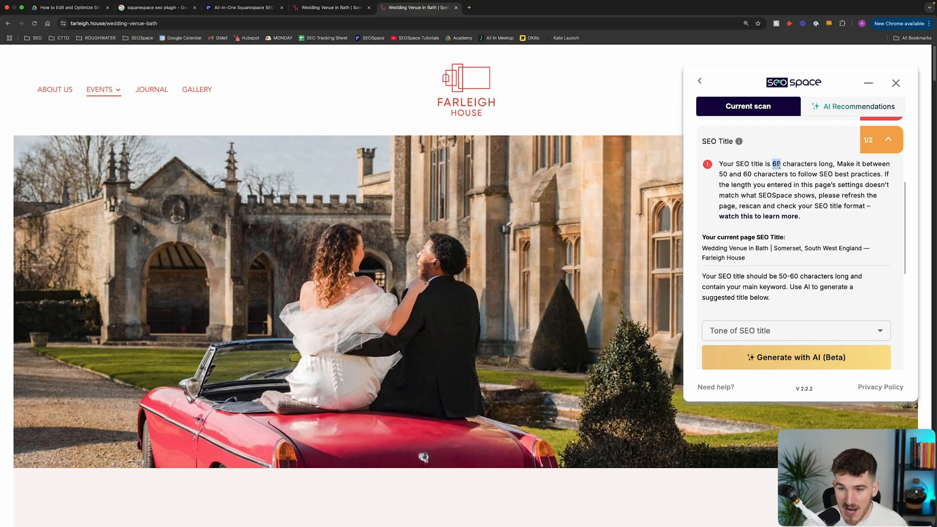
# Step: Close the Weddings page's settings, keeping its SEO title, and view the Google results for 'squarespace seo plugin'
pyautogui.click(333, 7)
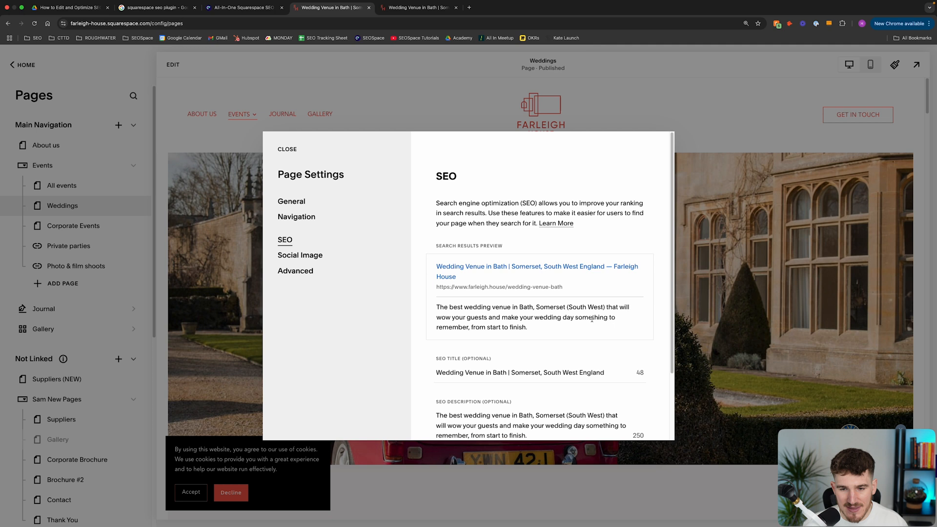
pyautogui.moveTo(615, 373); pyautogui.dragTo(432, 373)
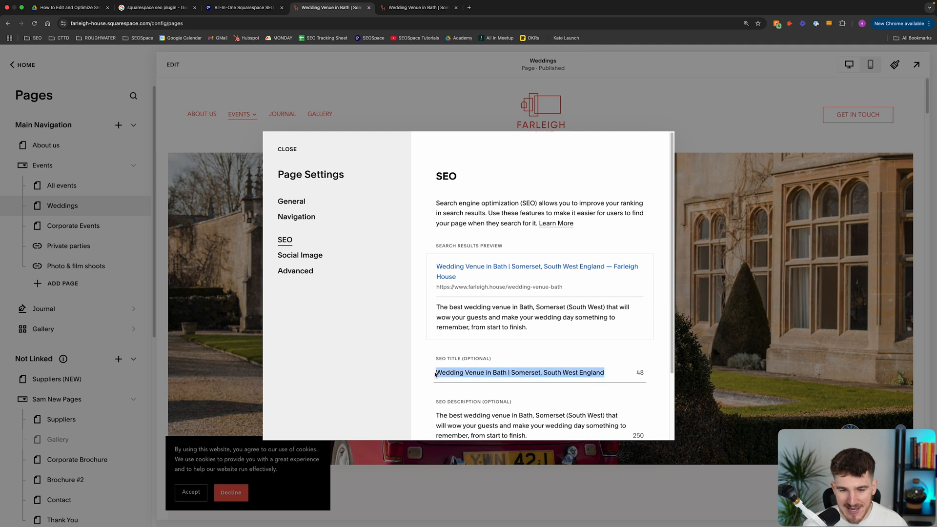
pyautogui.click(242, 230)
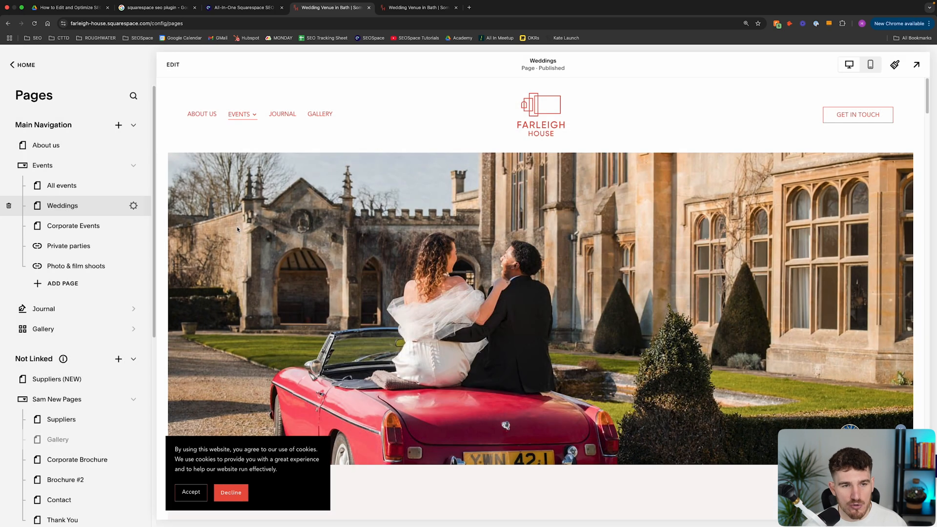
pyautogui.click(153, 8)
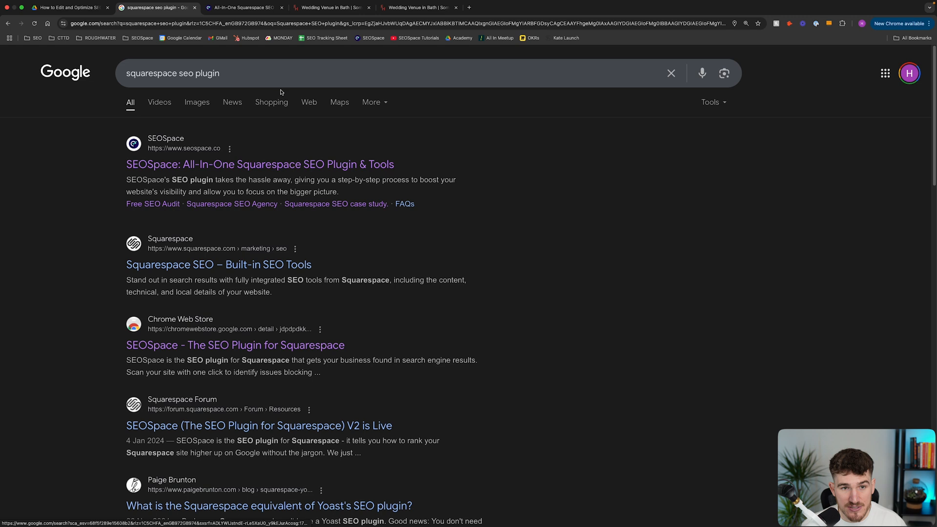
# Step: Edit the Weddings page's site header and view the site title and logo content settings
pyautogui.click(330, 7)
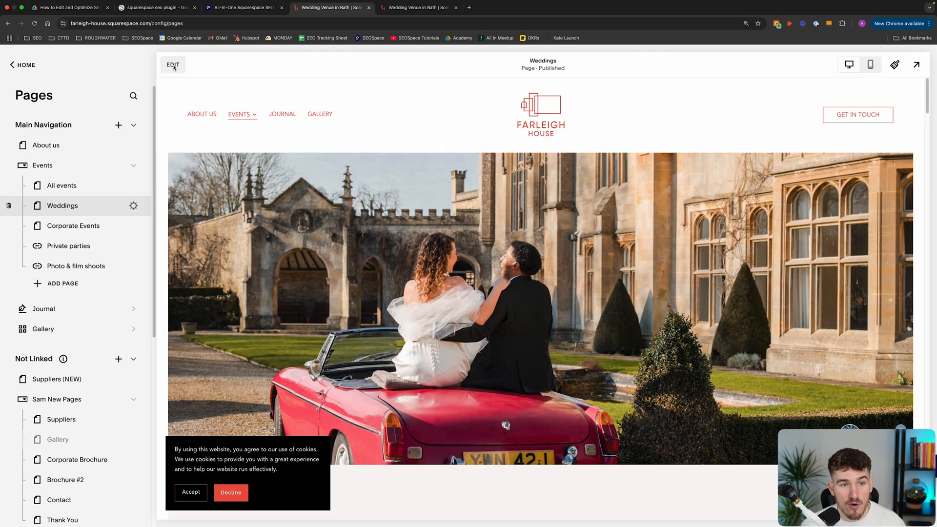
pyautogui.click(173, 65)
pyautogui.moveTo(487, 127)
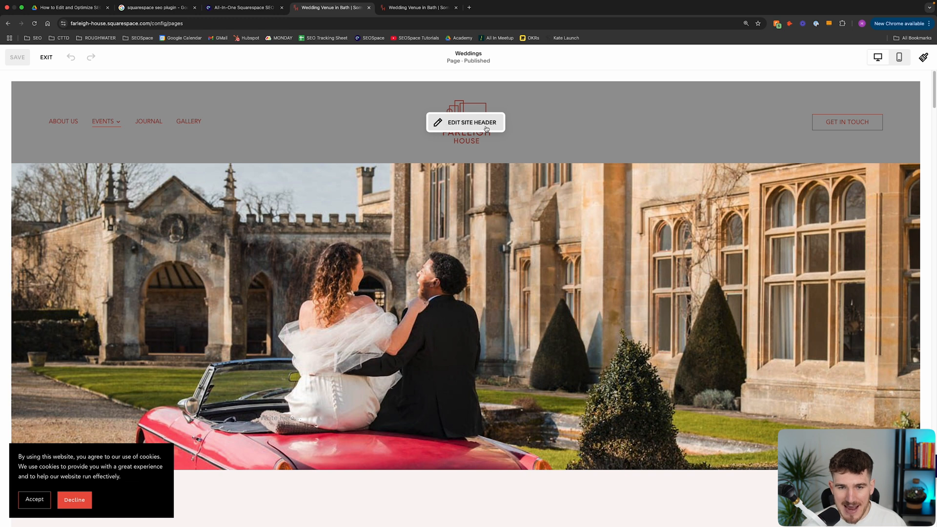
pyautogui.click(487, 129)
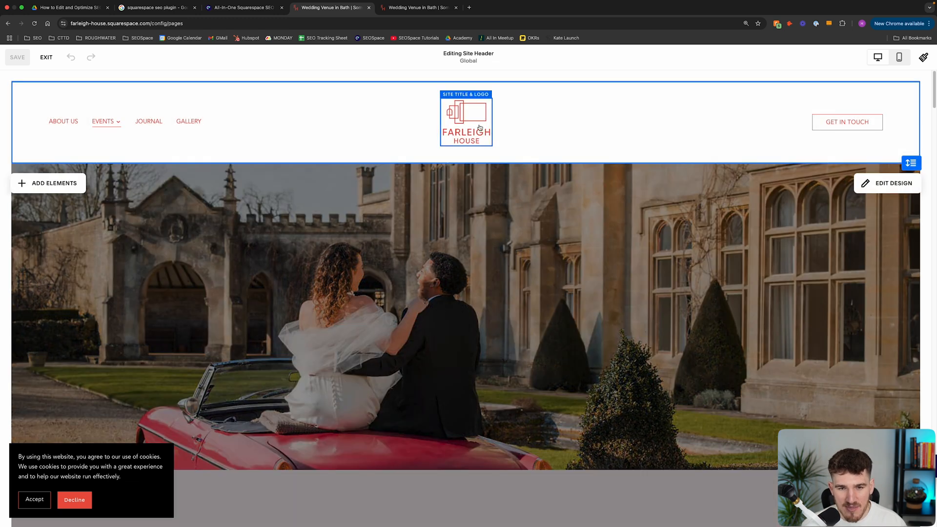
pyautogui.click(461, 124)
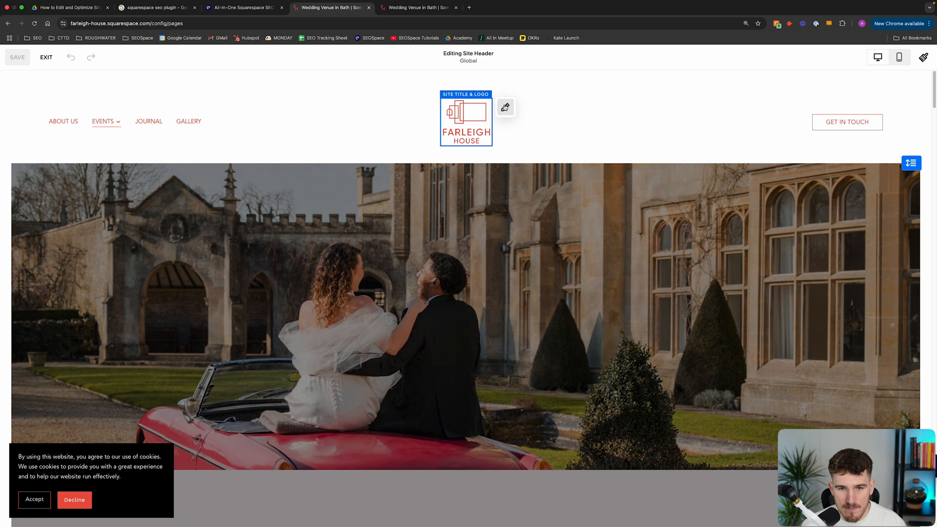
pyautogui.click(506, 110)
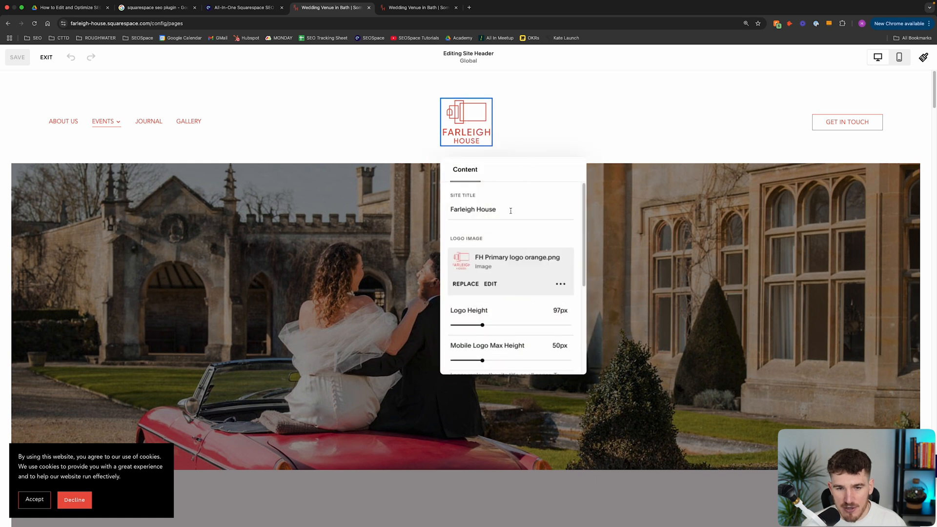
# Step: Confirm the site title reads 'Farleigh House', then leave the header editor
pyautogui.moveTo(498, 211); pyautogui.dragTo(447, 212)
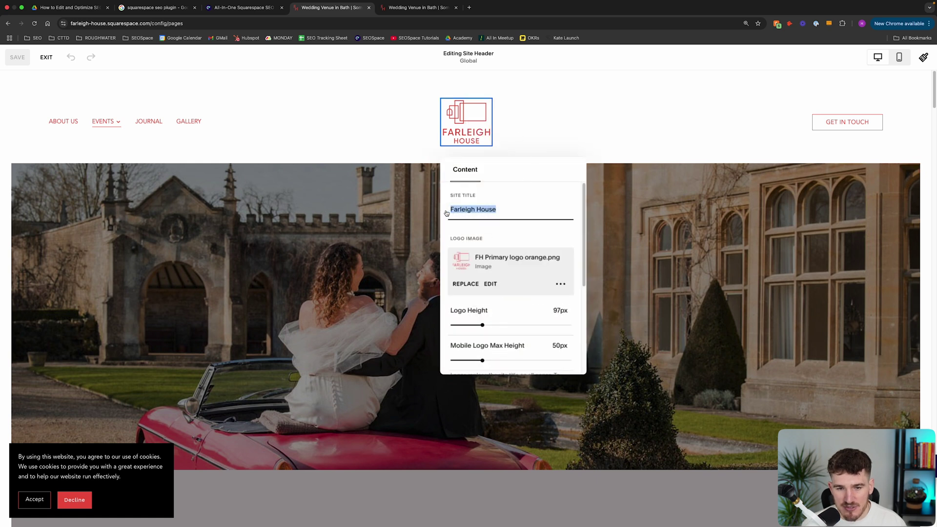
pyautogui.click(507, 209)
pyautogui.moveTo(507, 210); pyautogui.dragTo(442, 215)
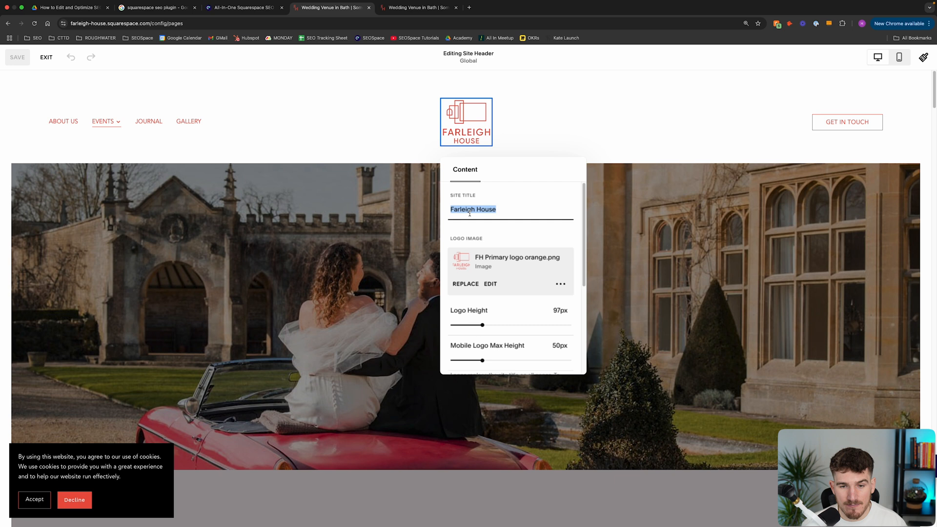
pyautogui.click(512, 263)
pyautogui.click(157, 7)
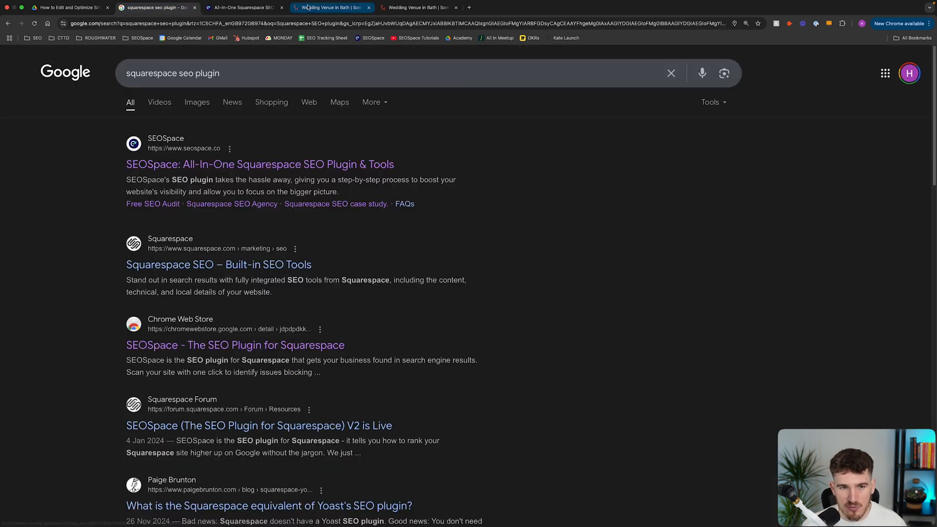
pyautogui.click(330, 8)
pyautogui.click(196, 160)
pyautogui.click(46, 57)
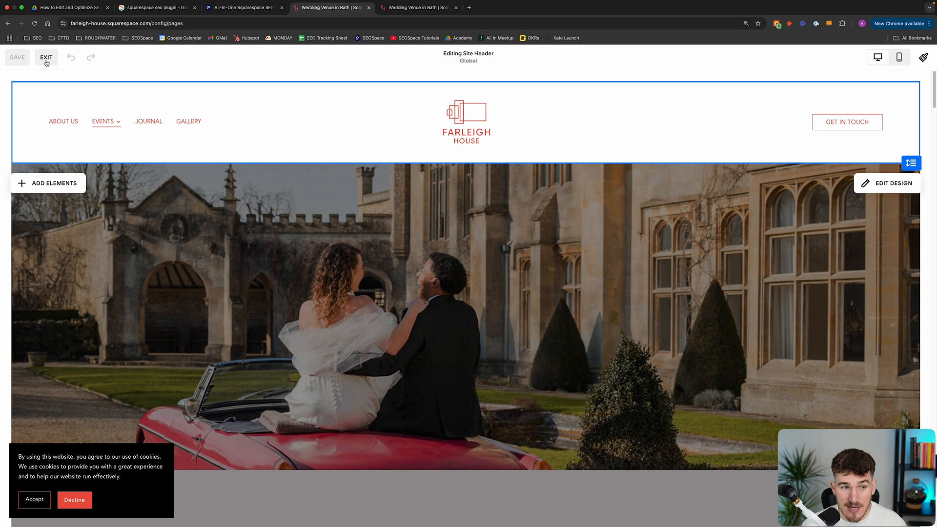
# Step: Recheck SEOSpace's 69-character reading, then return to Squarespace's main Website menu
pyautogui.click(412, 8)
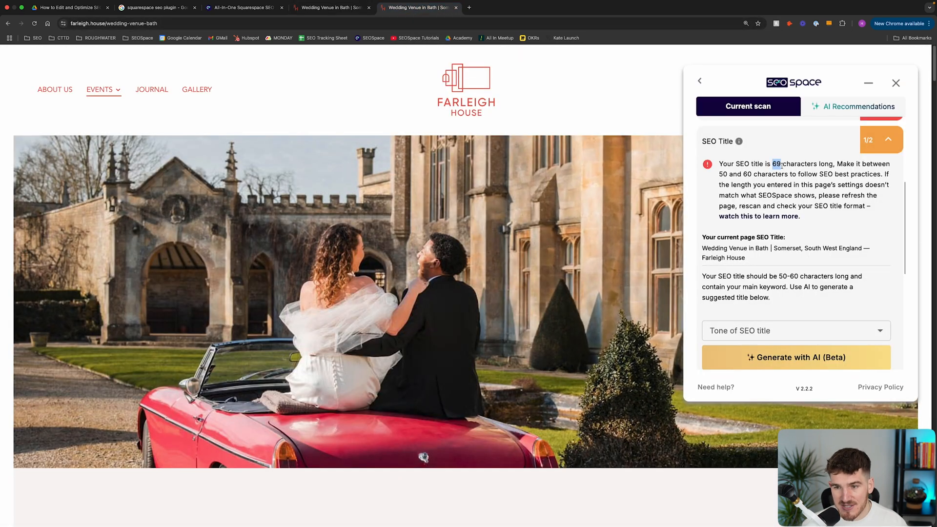
pyautogui.moveTo(781, 165); pyautogui.dragTo(766, 164)
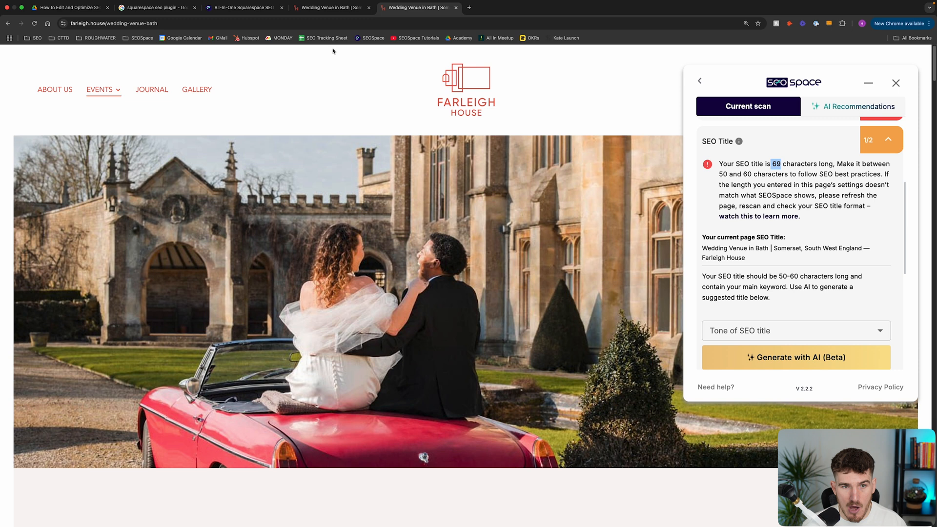
pyautogui.click(334, 8)
pyautogui.scroll(-2, 73, 251)
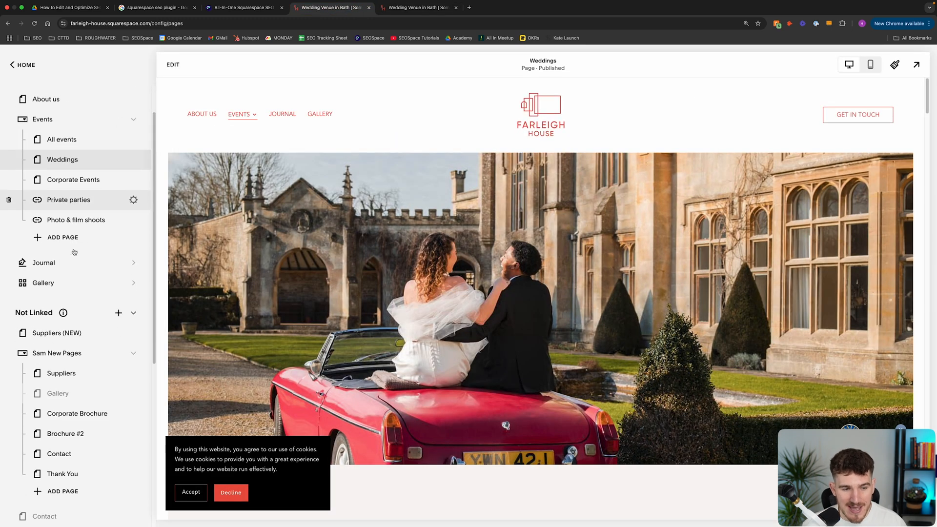
pyautogui.scroll(-1, 88, 256)
pyautogui.scroll(-2, 92, 257)
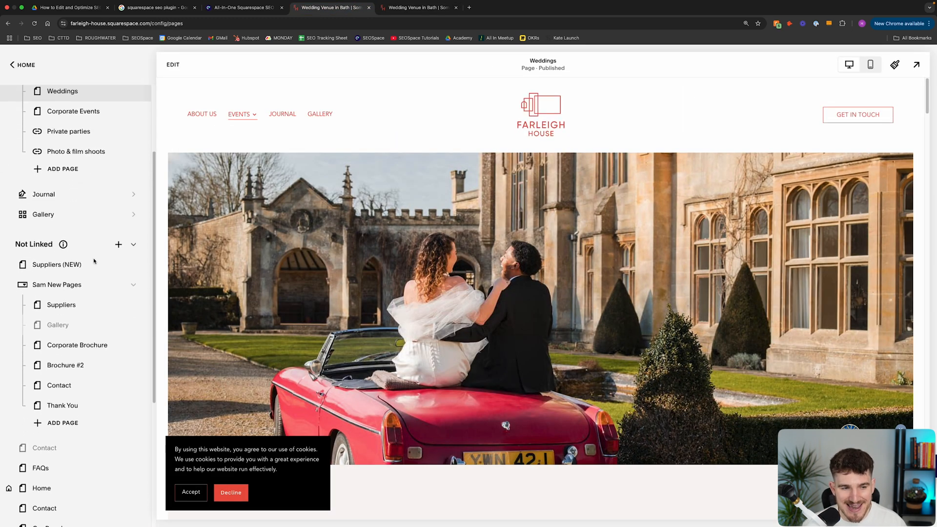
pyautogui.scroll(-2, 94, 258)
pyautogui.scroll(-3, 91, 249)
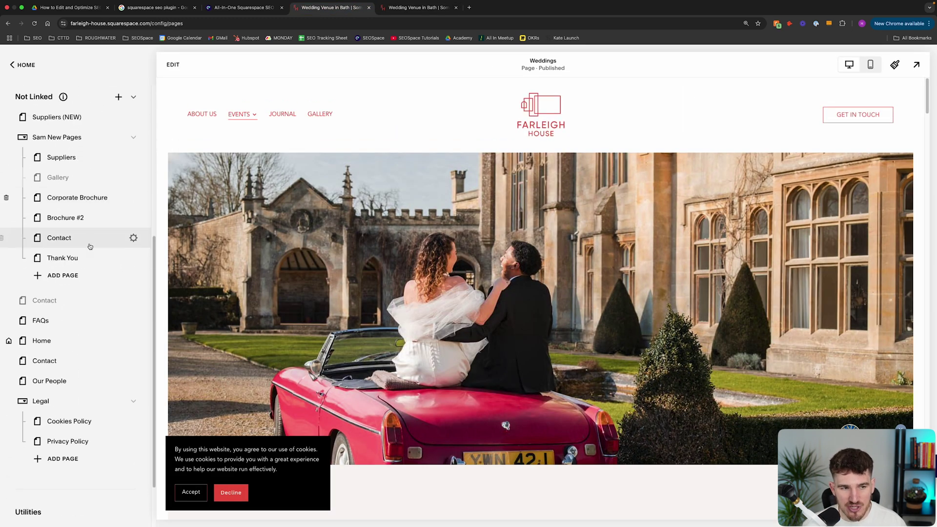
pyautogui.click(10, 65)
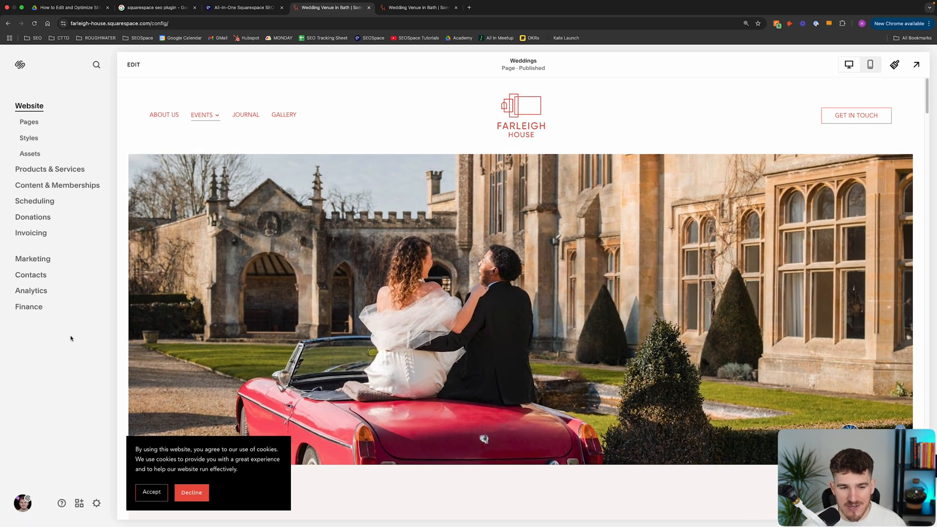
# Step: Reach SEO Appearance via Settings > Marketing and review the homepage SEO title format
pyautogui.click(96, 503)
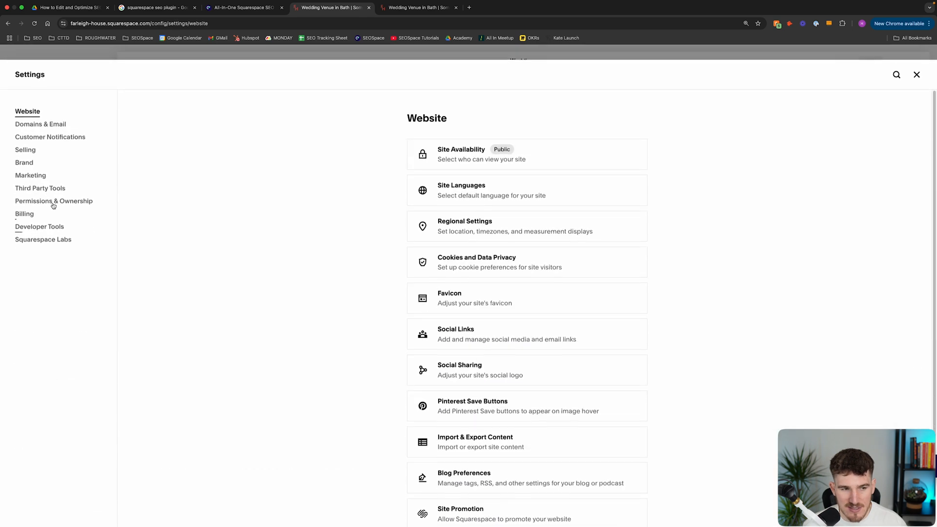
pyautogui.click(30, 175)
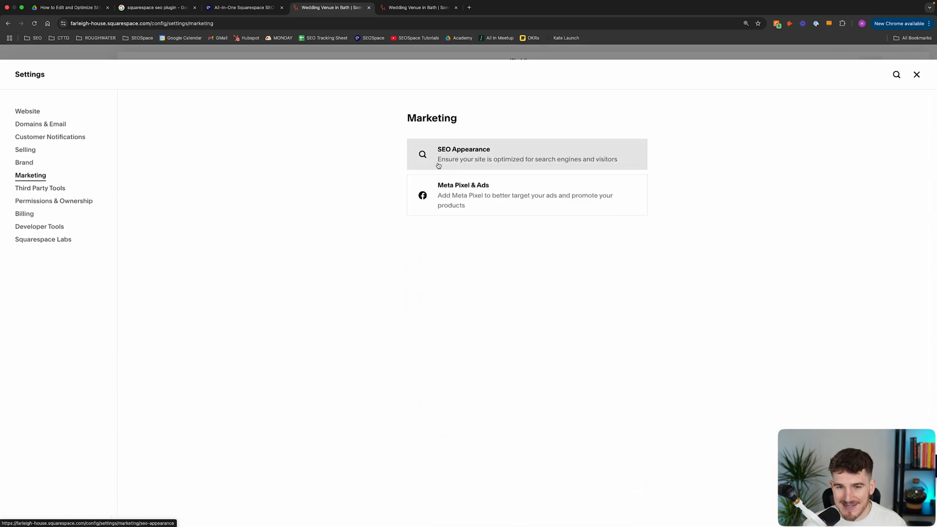
pyautogui.click(475, 161)
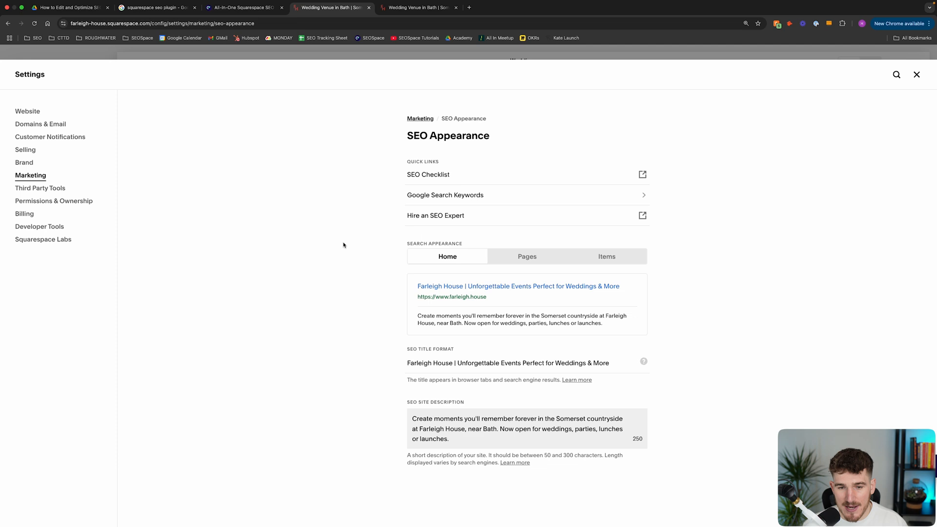
pyautogui.moveTo(408, 362); pyautogui.dragTo(632, 361)
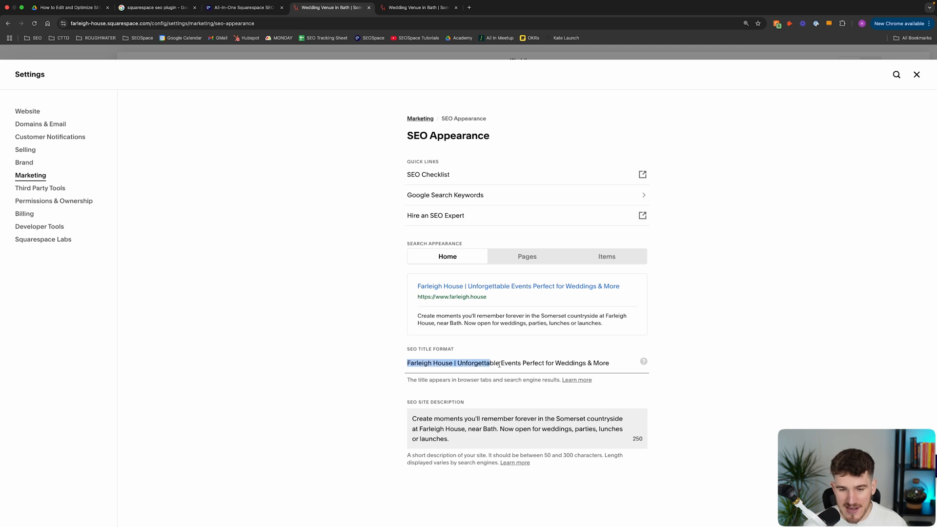
pyautogui.click(372, 339)
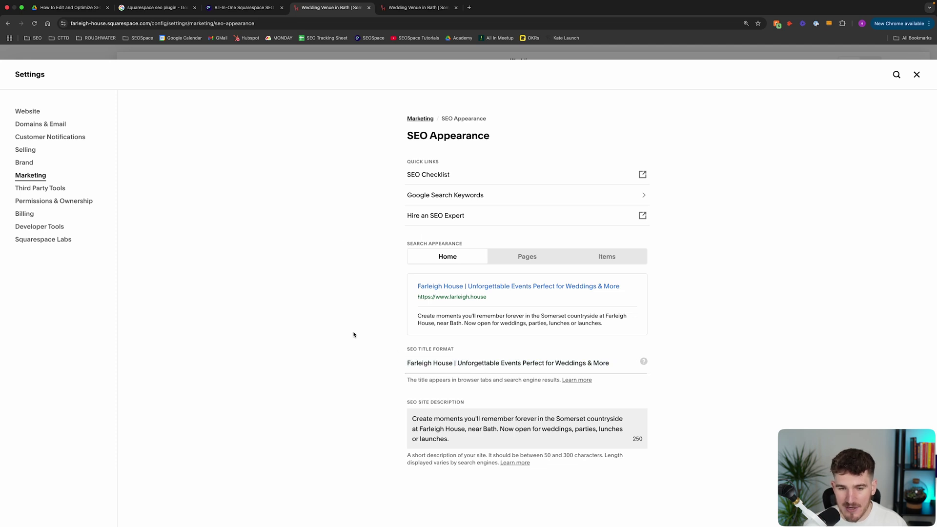
# Step: Compare the Pages title format %p — %s with the Items format, checking the live page's address
pyautogui.click(527, 258)
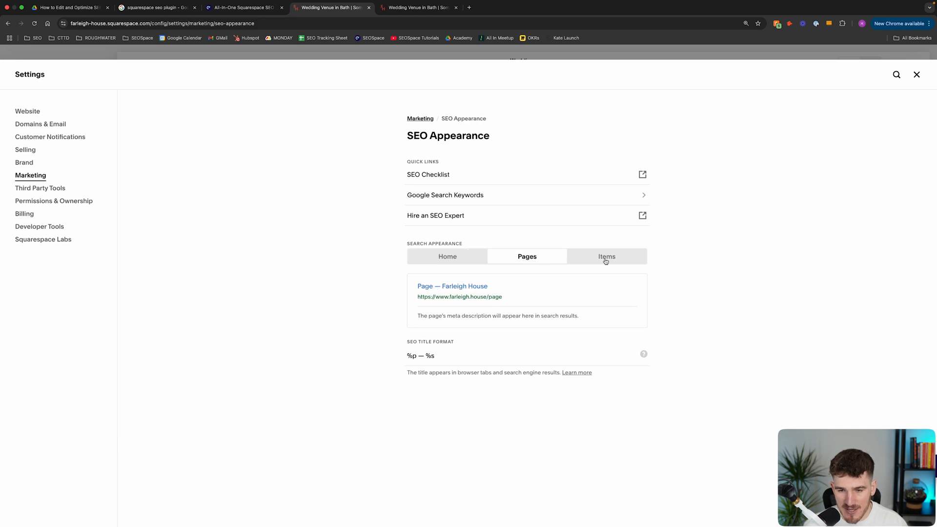
pyautogui.click(606, 260)
pyautogui.click(531, 261)
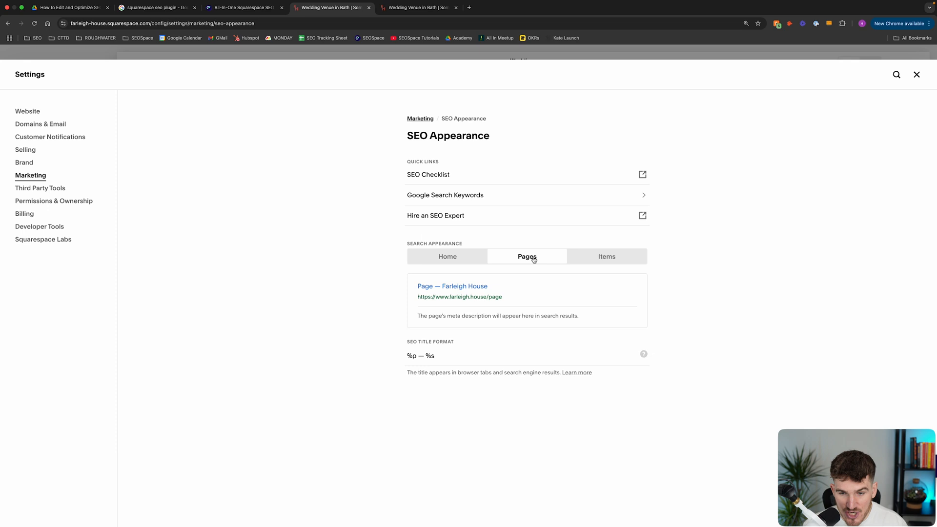
pyautogui.click(620, 263)
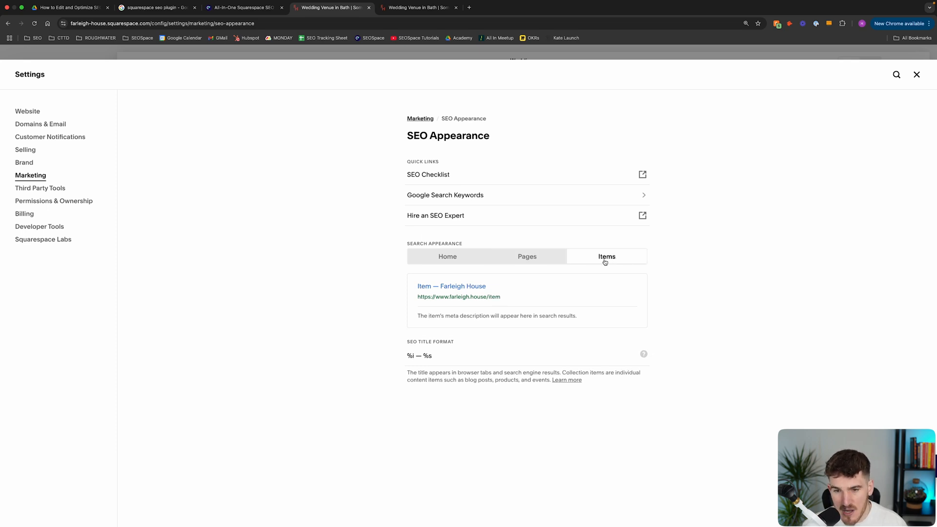
pyautogui.click(544, 258)
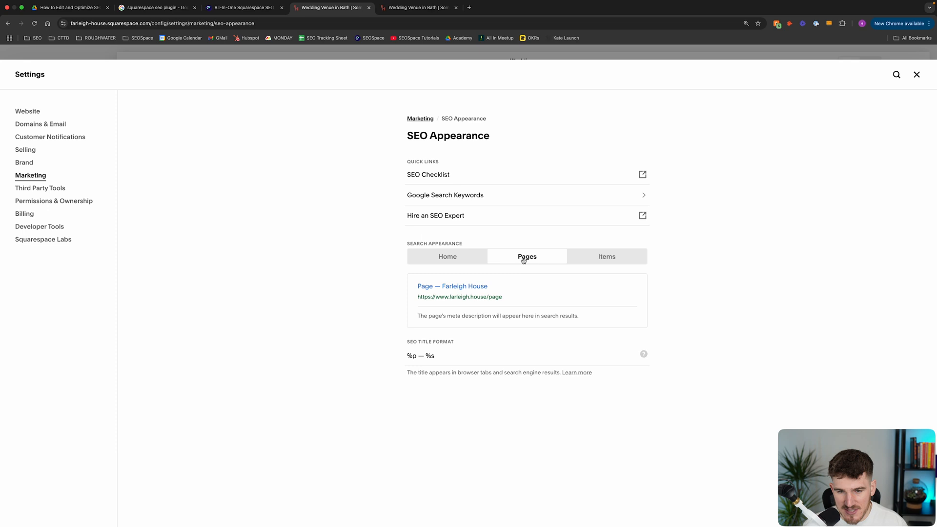
pyautogui.click(417, 8)
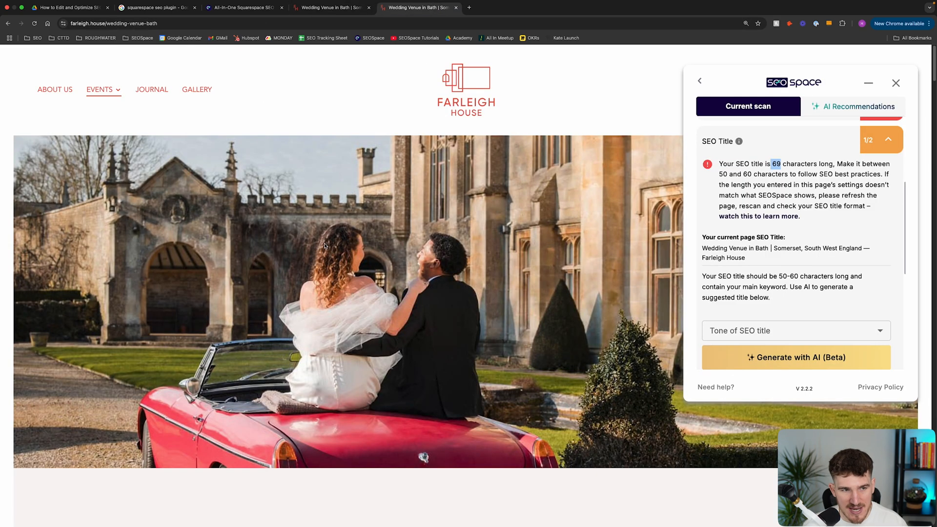
pyautogui.click(131, 23)
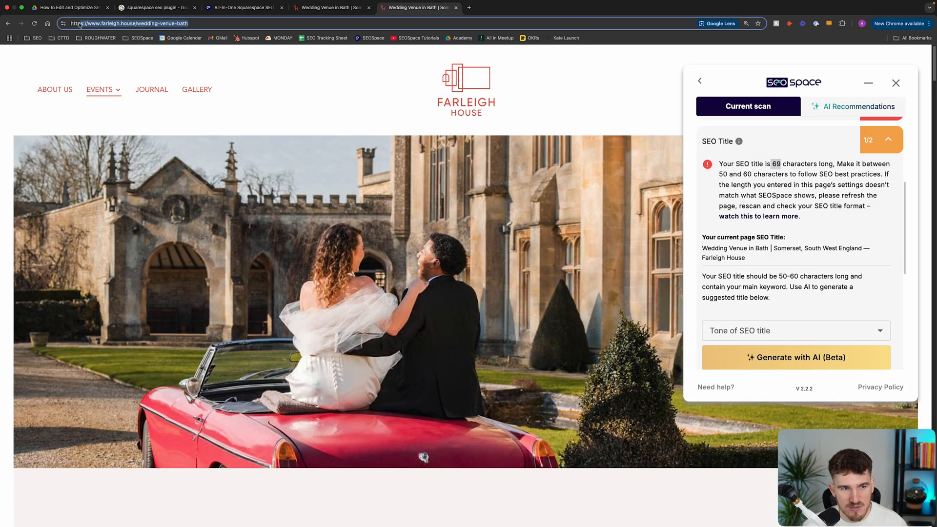
pyautogui.click(323, 8)
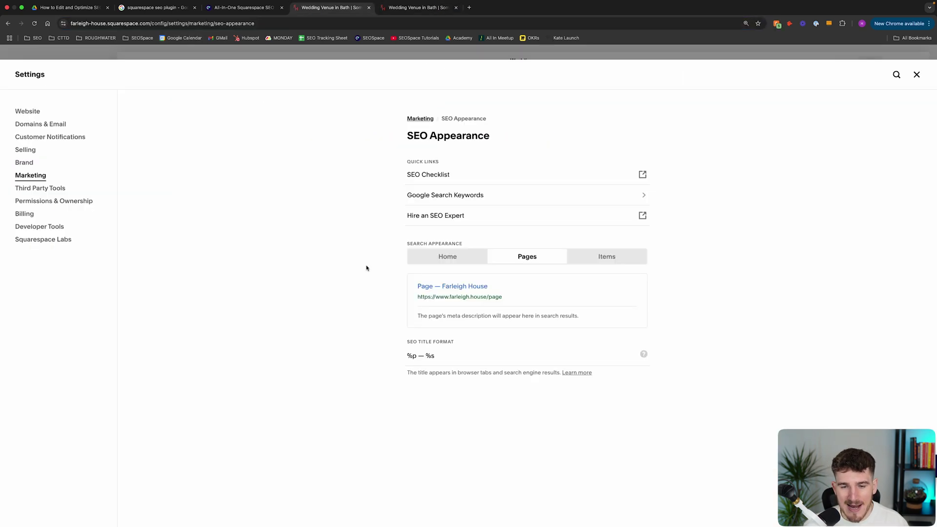
# Step: Inspect the '— %s' site-title placeholder in the Pages SEO title format
pyautogui.click(446, 358)
pyautogui.moveTo(435, 356); pyautogui.dragTo(424, 356)
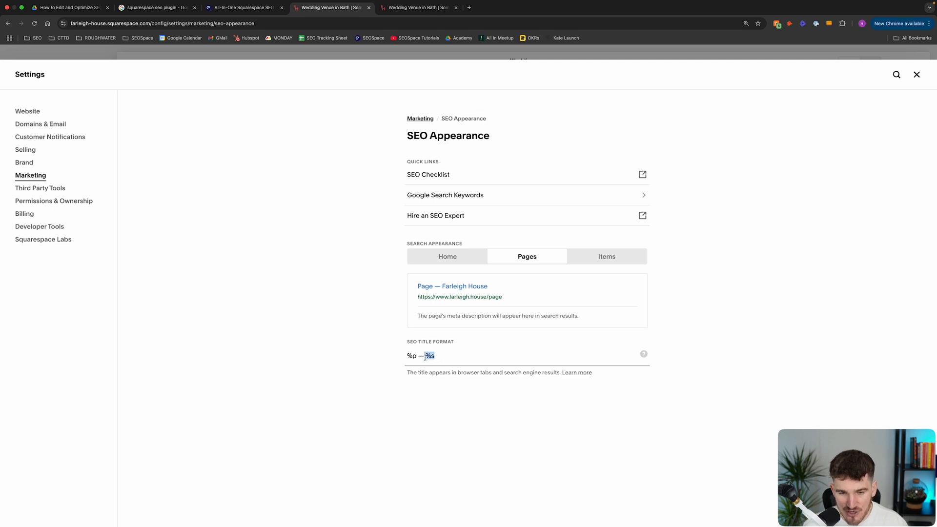
pyautogui.click(438, 356)
pyautogui.click(438, 356)
pyautogui.moveTo(435, 356); pyautogui.dragTo(406, 356)
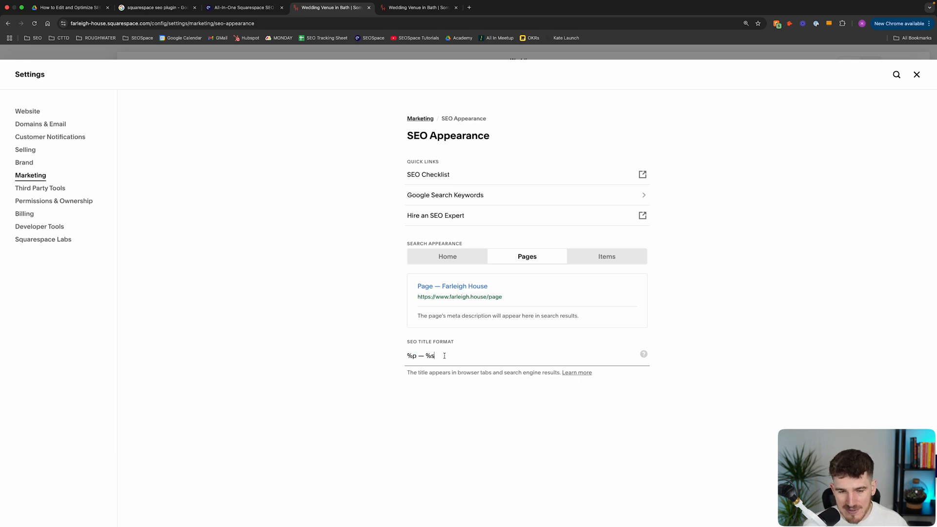
pyautogui.moveTo(440, 356)
pyautogui.mouseDown()
pyautogui.moveTo(406, 356)
pyautogui.moveTo(418, 356)
pyautogui.mouseUp()
pyautogui.click(441, 400)
# Step: Cut the Pages SEO title format to just %p, dropping '— %s', and view the live wedding venue page
pyautogui.click(415, 358)
pyautogui.click(446, 358)
pyautogui.doubleClick(430, 356)
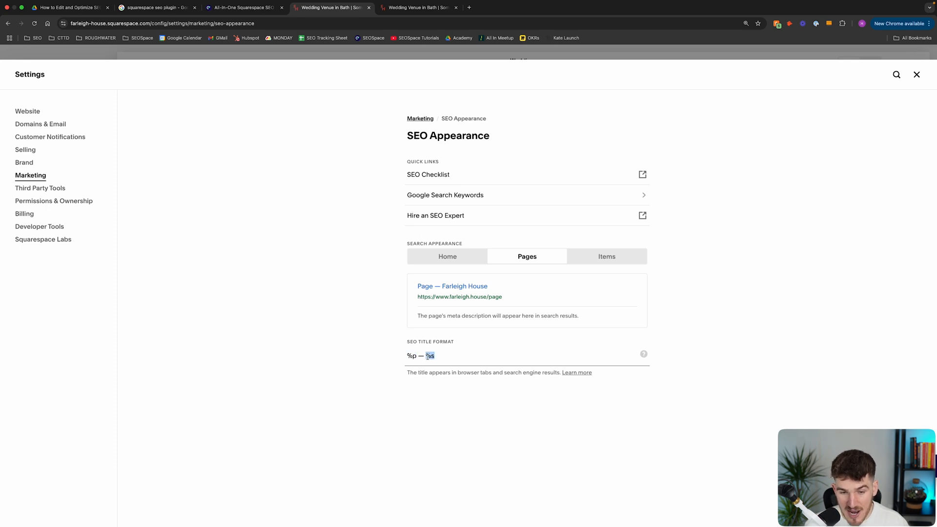
pyautogui.click(456, 402)
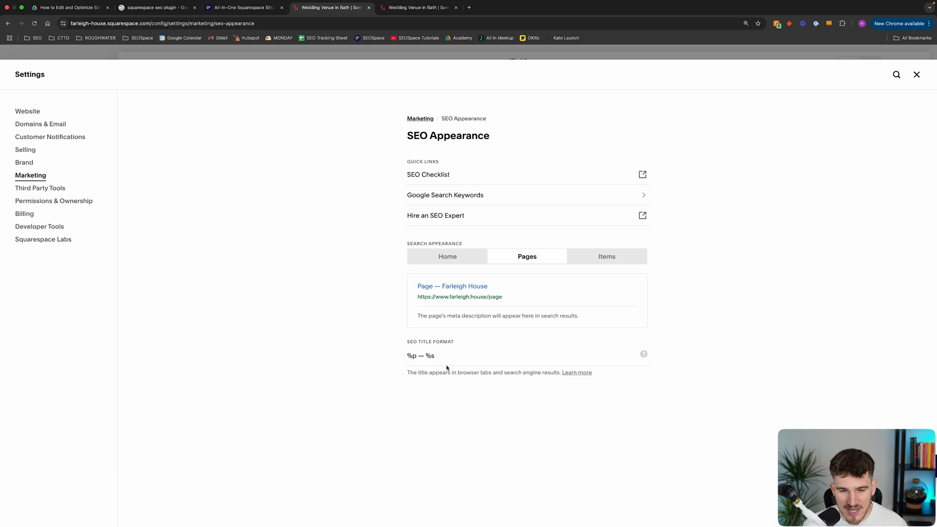
pyautogui.moveTo(436, 356); pyautogui.dragTo(419, 357)
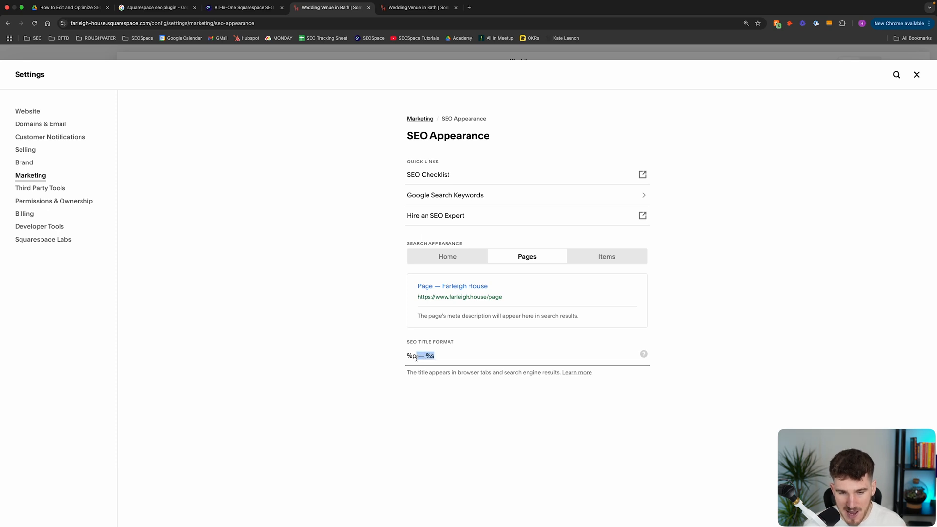
pyautogui.press('BackSpace')
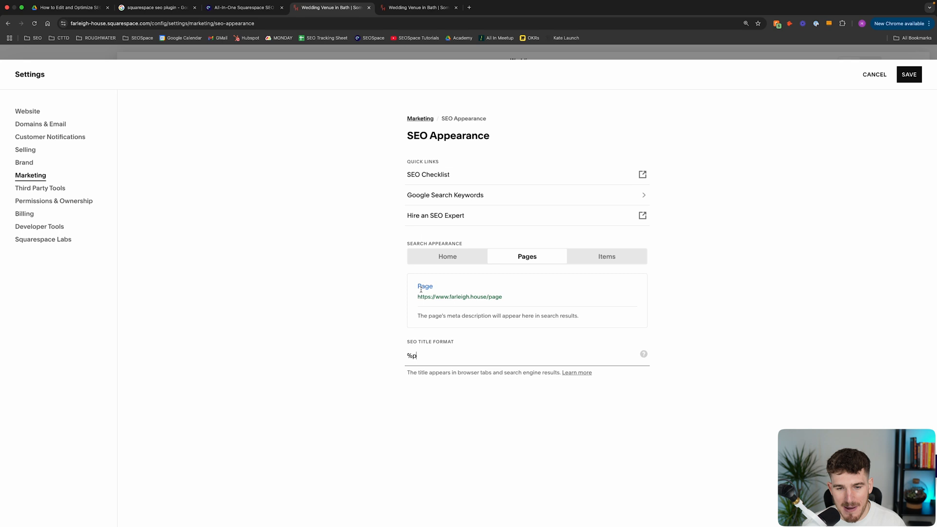
pyautogui.click(418, 7)
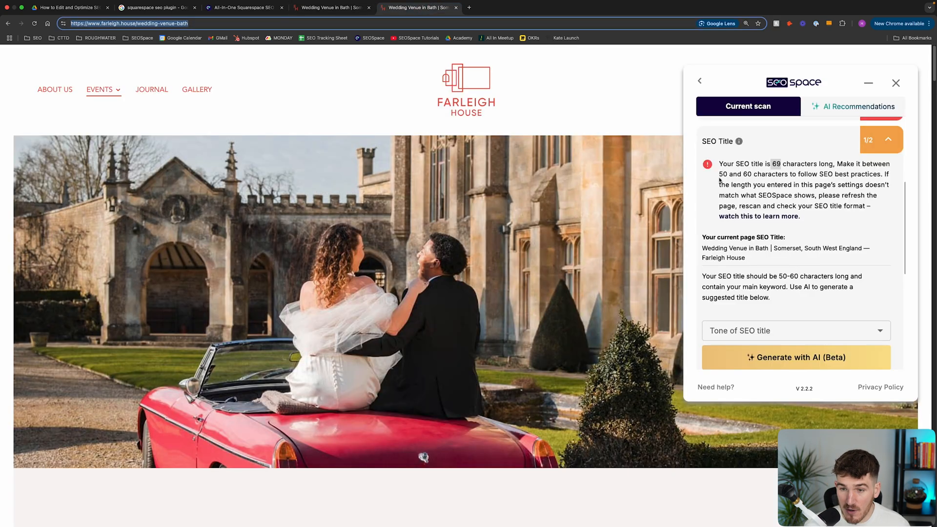
pyautogui.moveTo(719, 175); pyautogui.dragTo(752, 174)
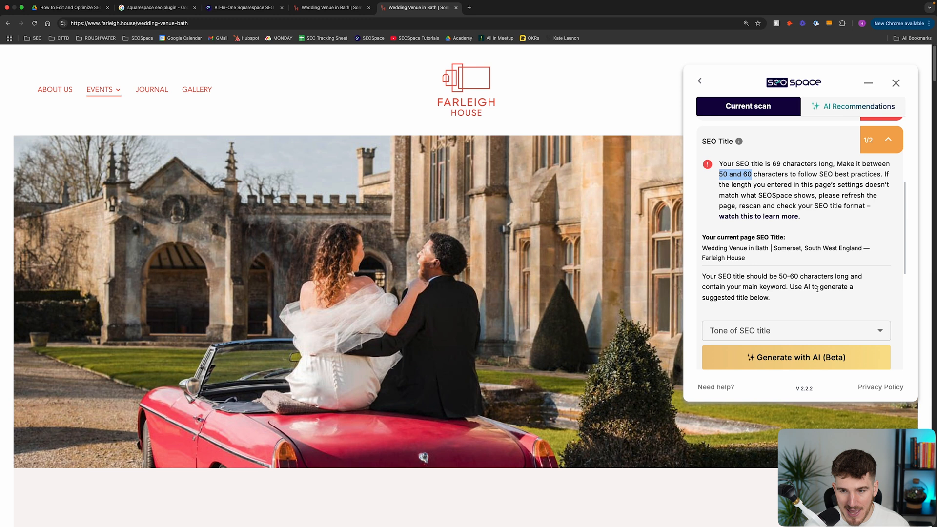
pyautogui.click(737, 269)
pyautogui.moveTo(748, 258); pyautogui.dragTo(866, 249)
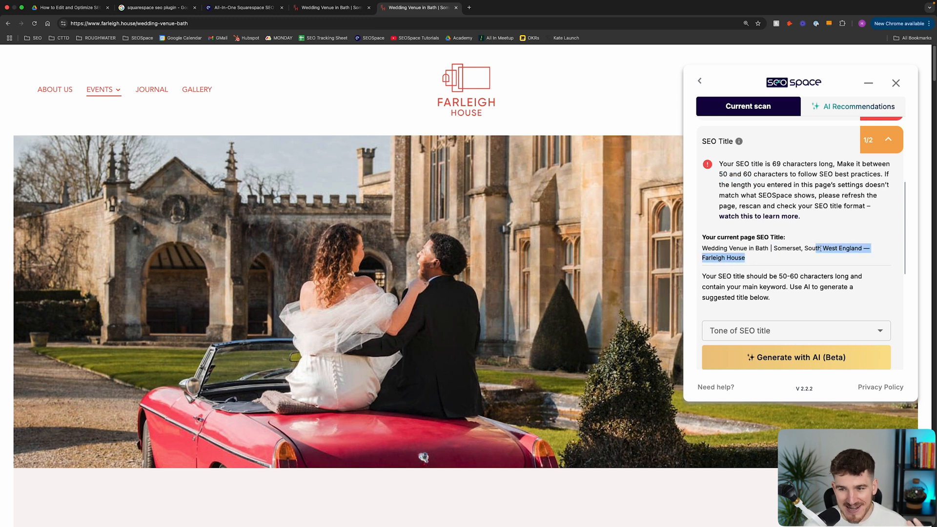
pyautogui.click(840, 261)
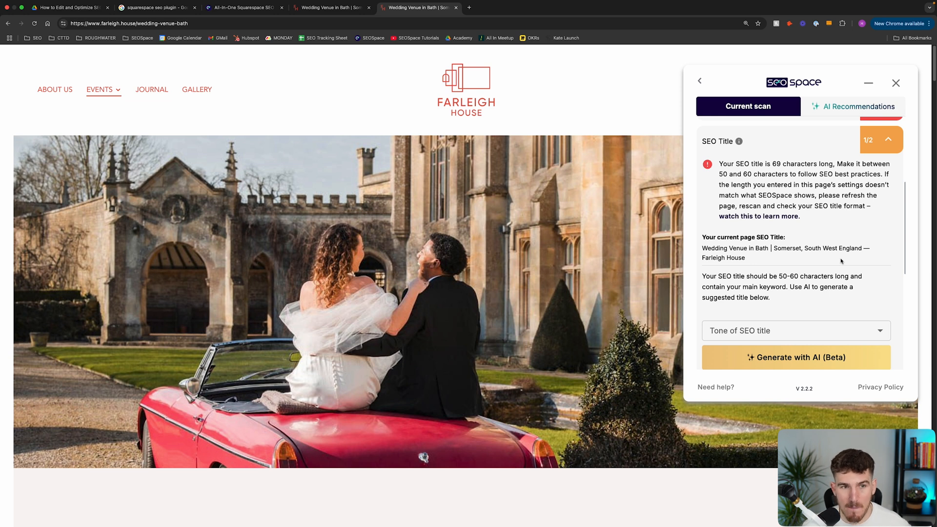
pyautogui.click(157, 7)
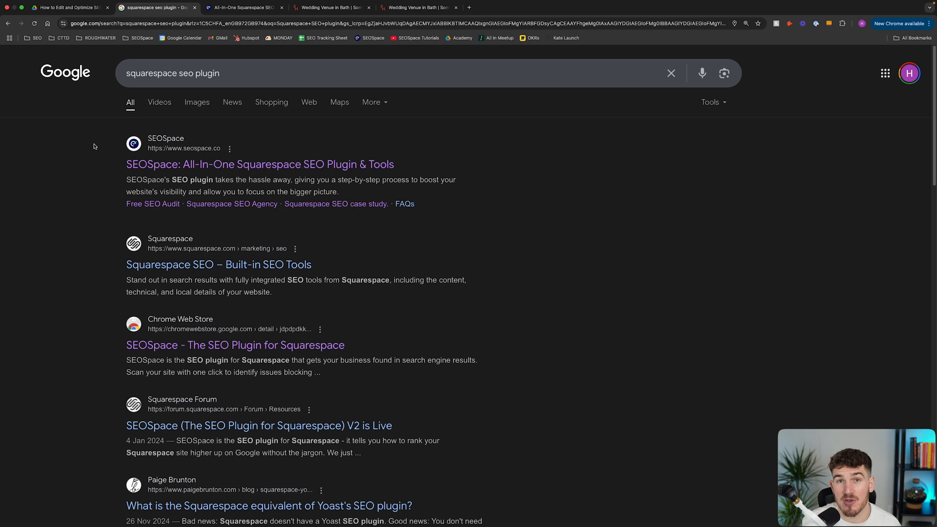
pyautogui.moveTo(408, 4)
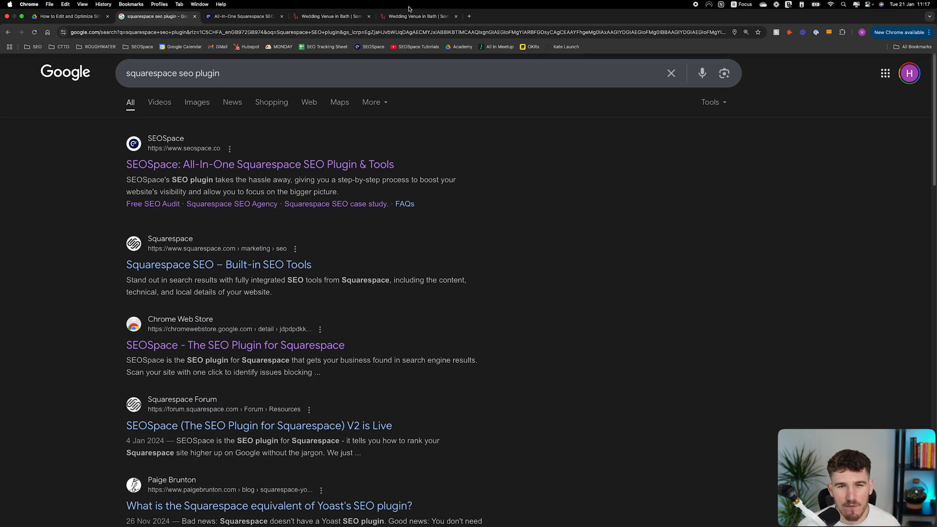
pyautogui.click(407, 17)
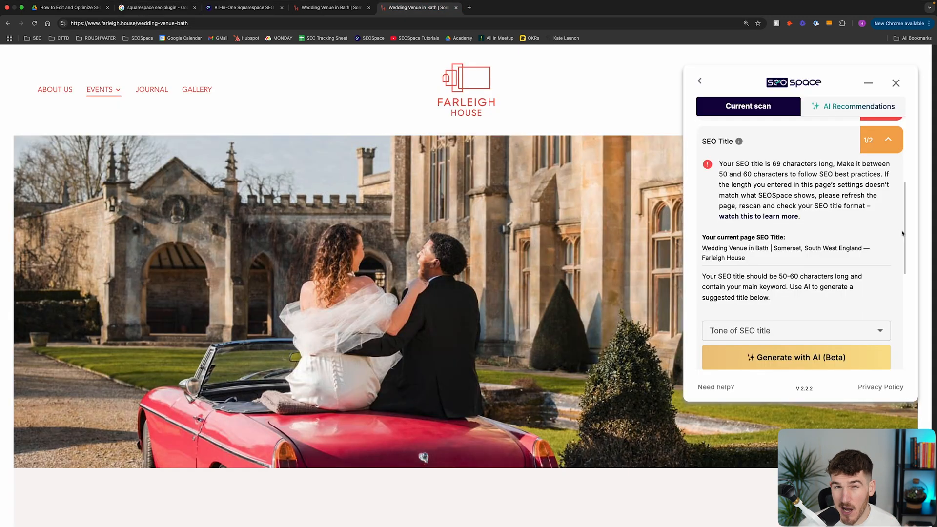